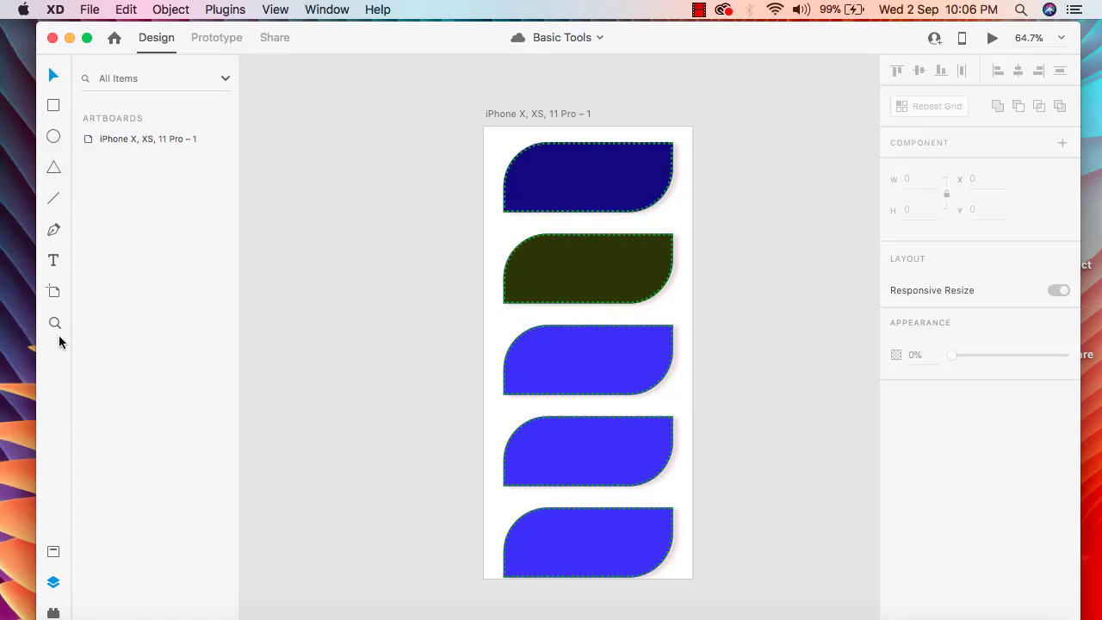
Add a second artboard from the iPhone X, XS, 11 Pro preset (375 × 812)
click(52, 294)
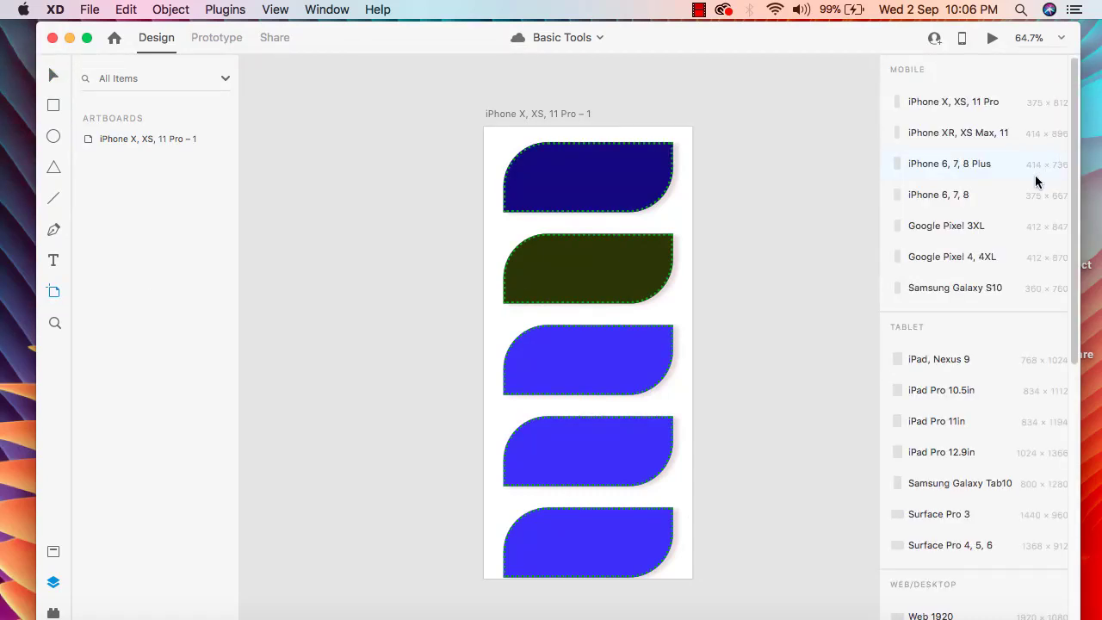
scroll(991, 406, down, 5)
scroll(991, 405, up, 5)
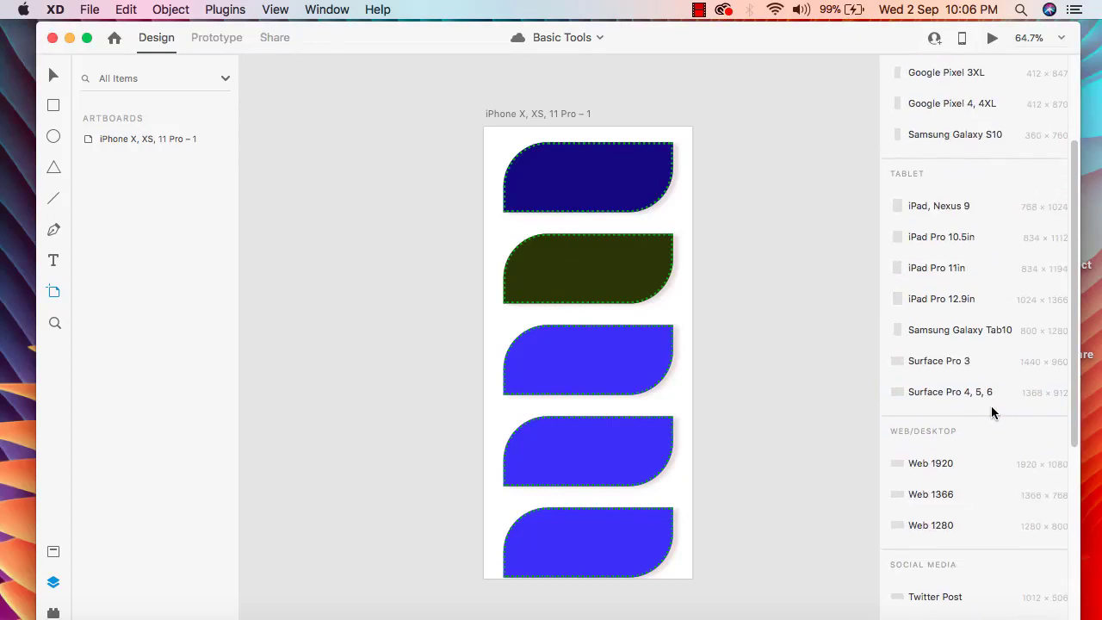
scroll(990, 413, down, 1)
scroll(990, 412, up, 1)
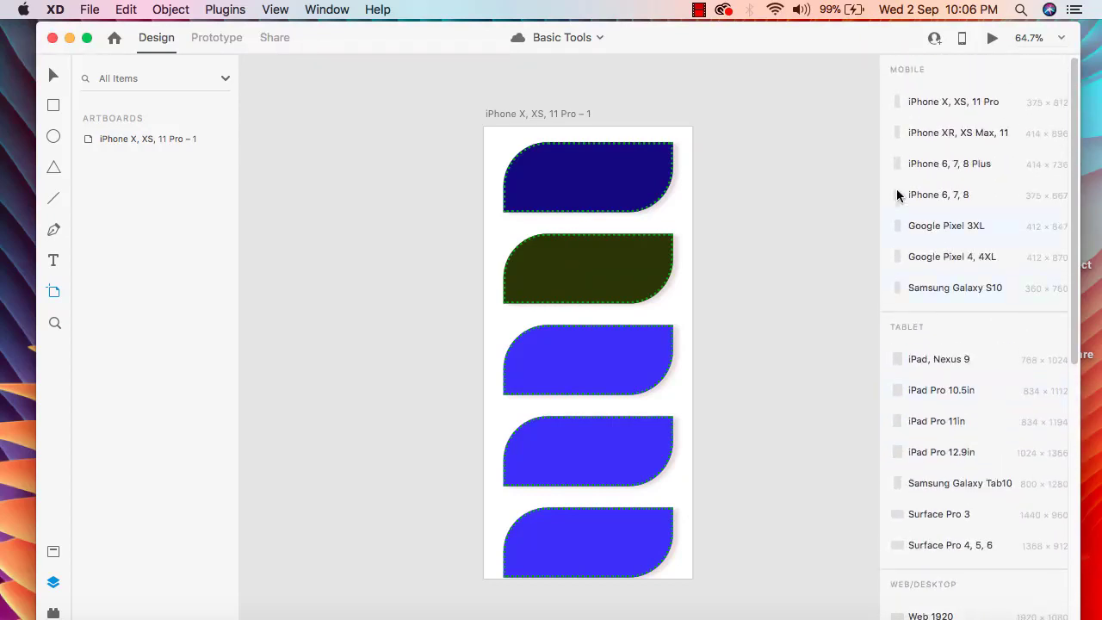
click(938, 102)
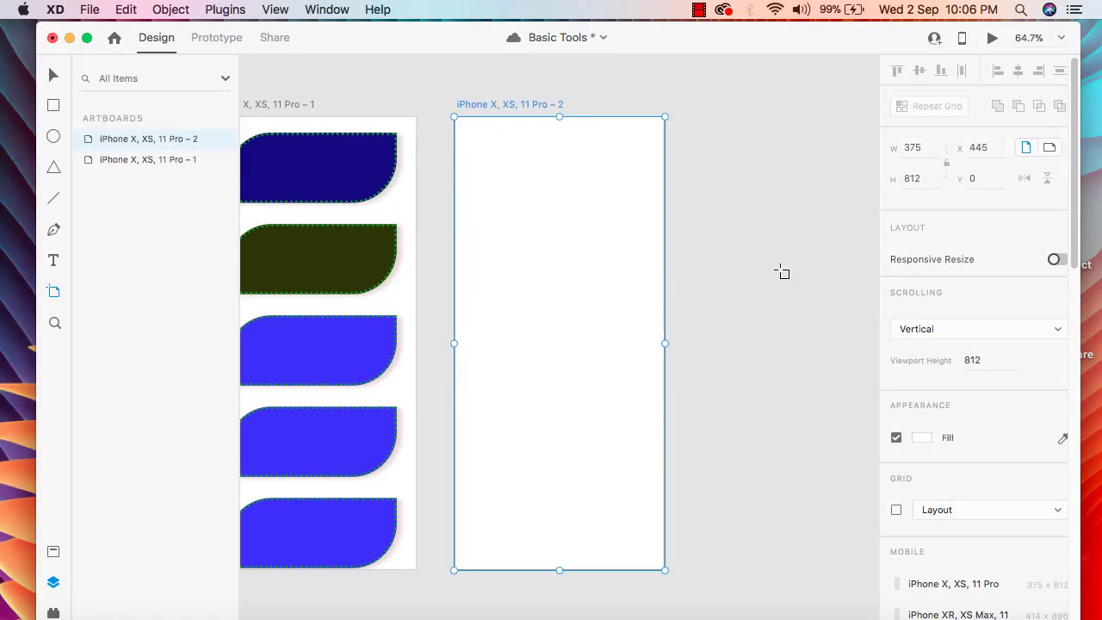
Move the new empty artboard slightly away from the first one, to about X 483, keeping it at Y 0
click(52, 76)
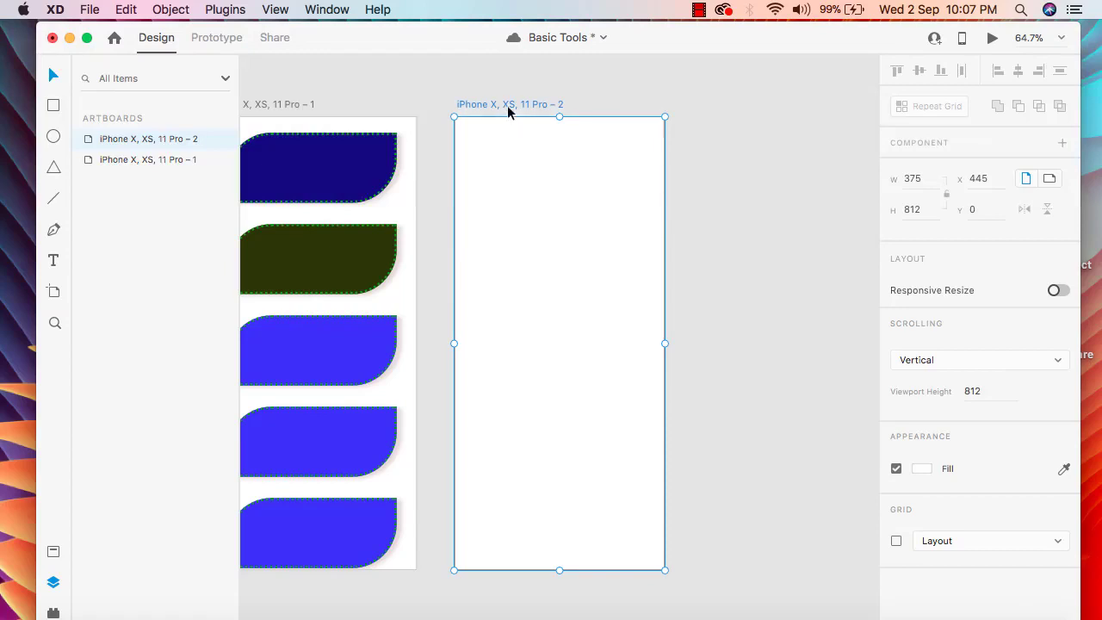
mouse_move(508, 107)
mouse_down()
mouse_move(543, 109)
mouse_move(529, 105)
mouse_up()
click(815, 271)
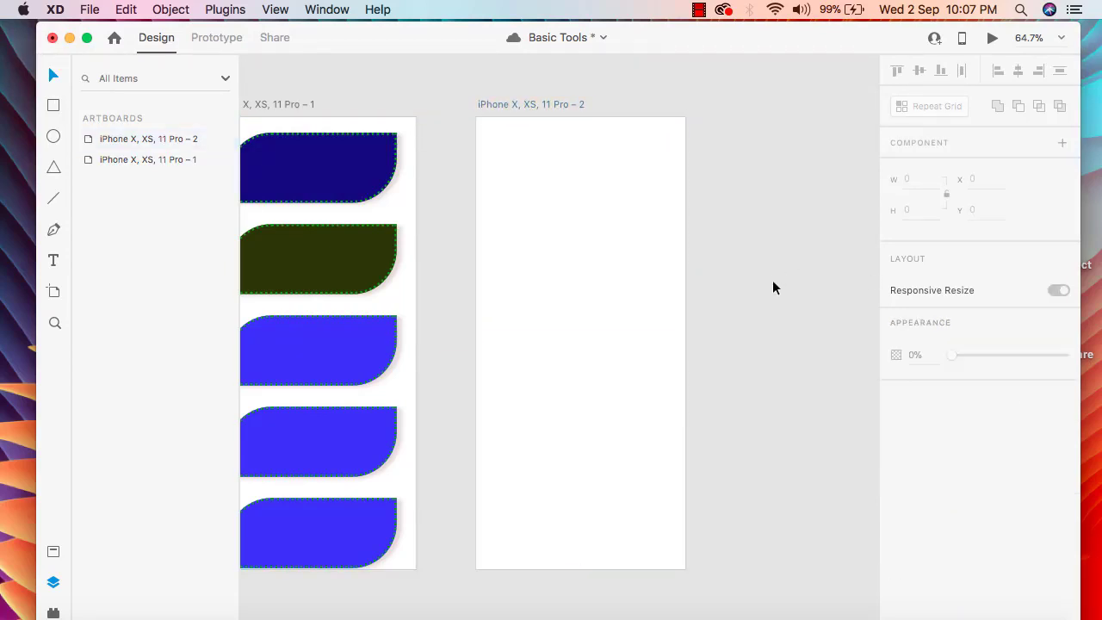
Draw an ellipse about 261 wide and 308 high in the new artboard's upper half, undoing the stray small ellipse inside it
click(54, 136)
mouse_move(510, 181)
mouse_down()
mouse_move(559, 310)
mouse_move(640, 380)
mouse_move(652, 359)
mouse_move(588, 253)
mouse_move(537, 204)
mouse_move(574, 307)
mouse_move(625, 357)
mouse_move(654, 352)
mouse_up()
drag(615, 287, 603, 267)
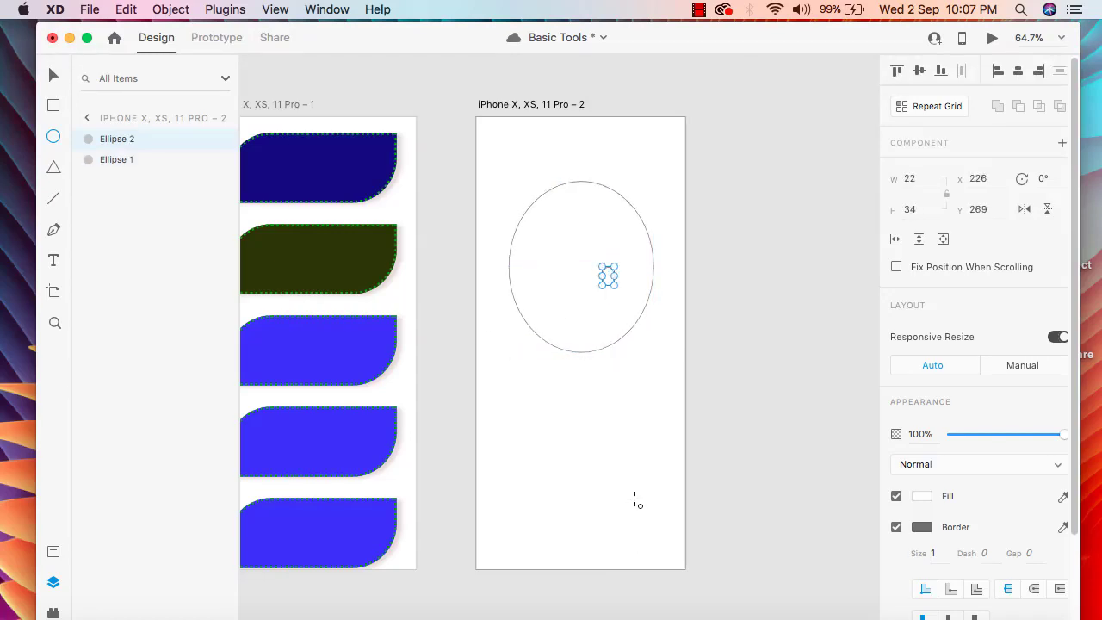
key(super+z)
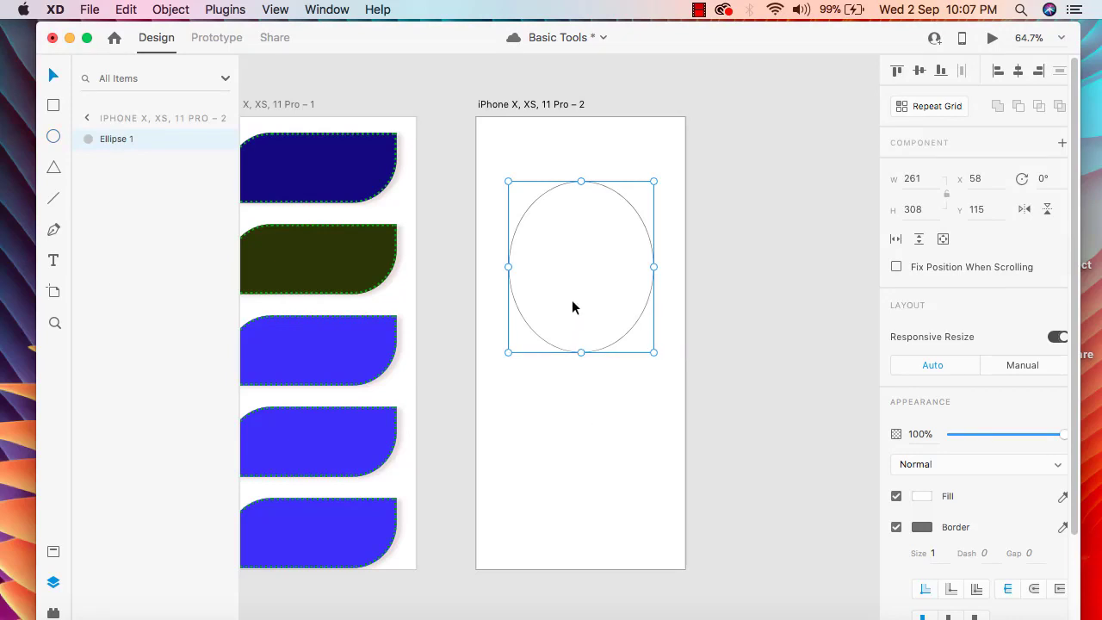
Move the ellipse up to about X 40, Y 47 and shrink it to about 187 × 162
drag(573, 297, 561, 262)
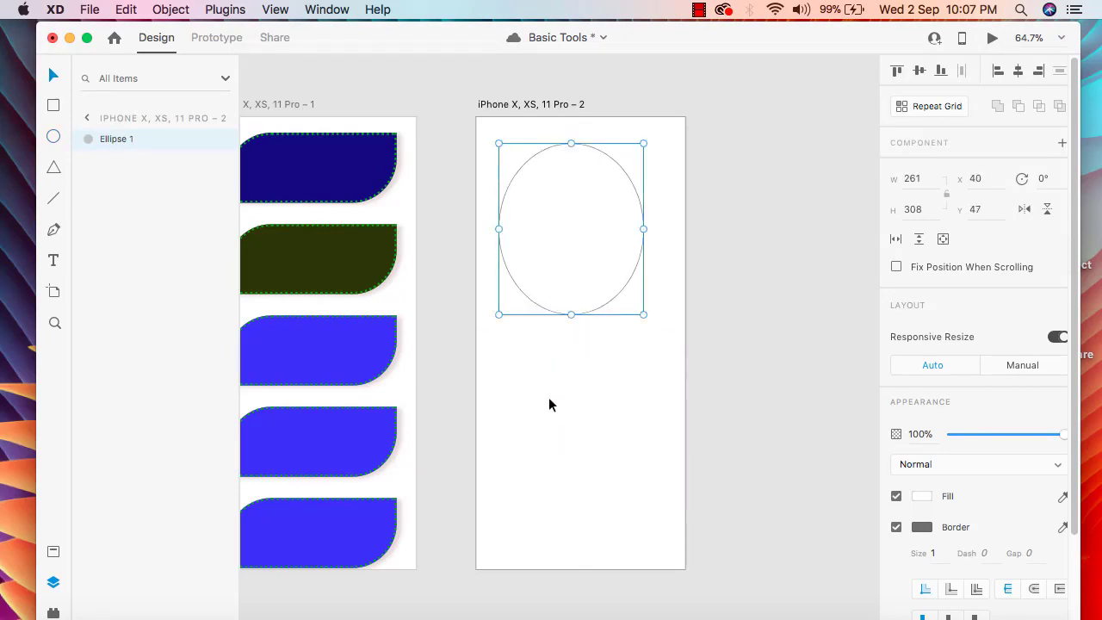
drag(643, 314, 602, 235)
click(511, 297)
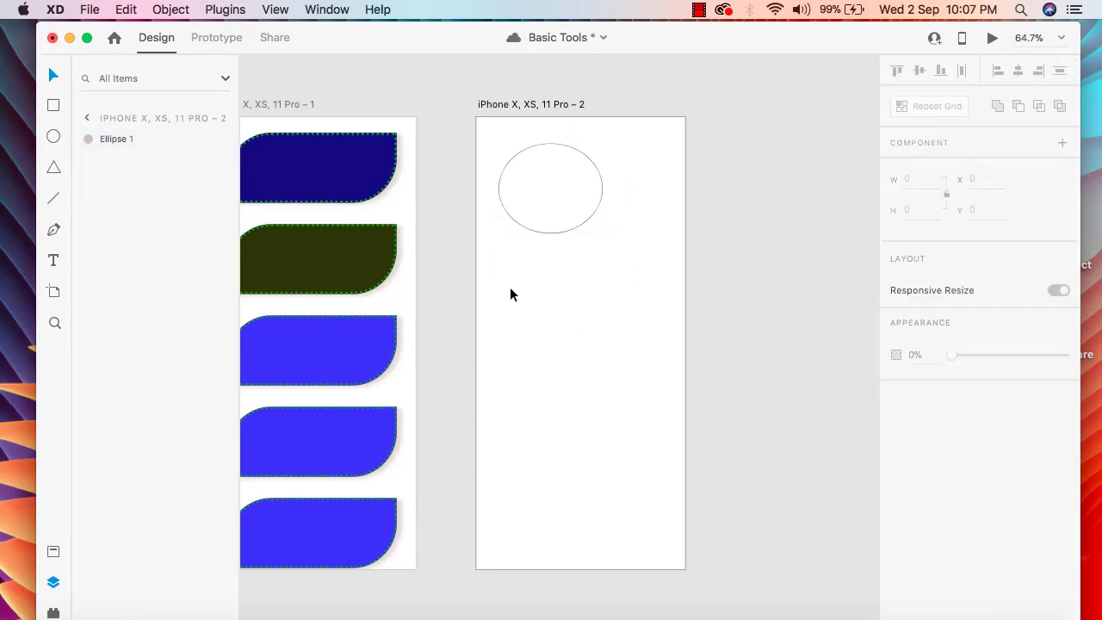
Draw a second ellipse about 181 wide and 193 high below the first one, at about X 55, Y 274
click(511, 295)
click(53, 136)
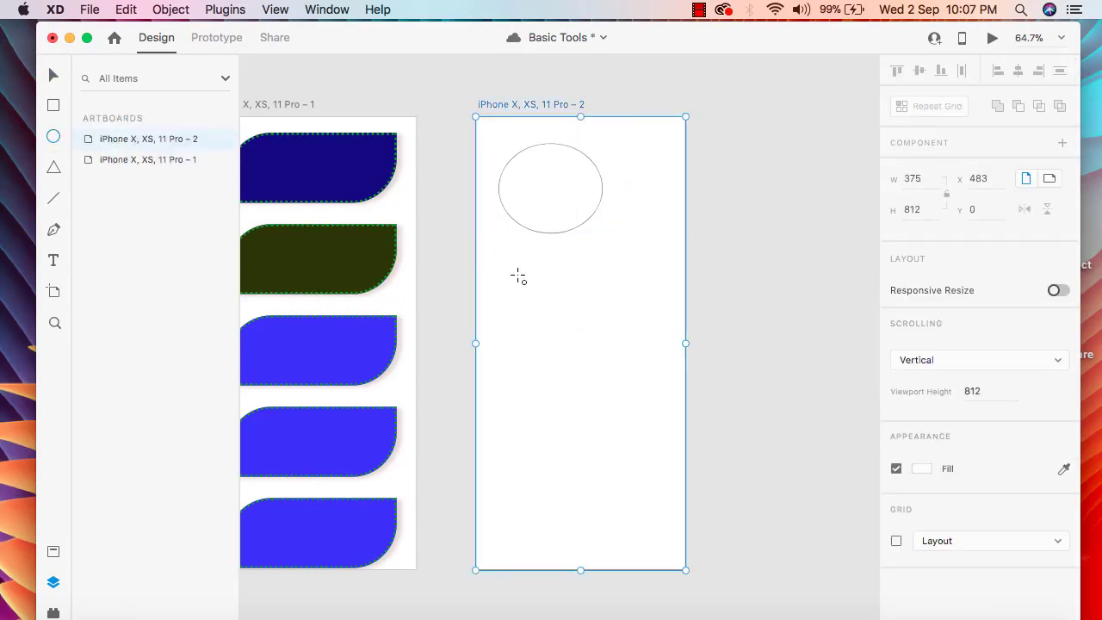
drag(507, 270, 609, 380)
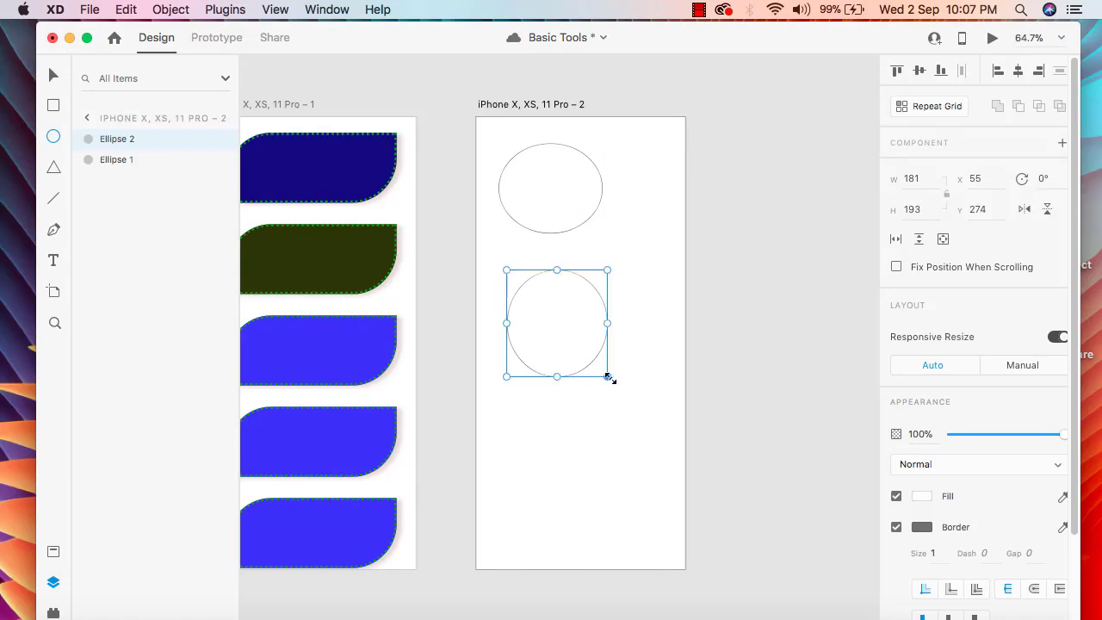
key(v)
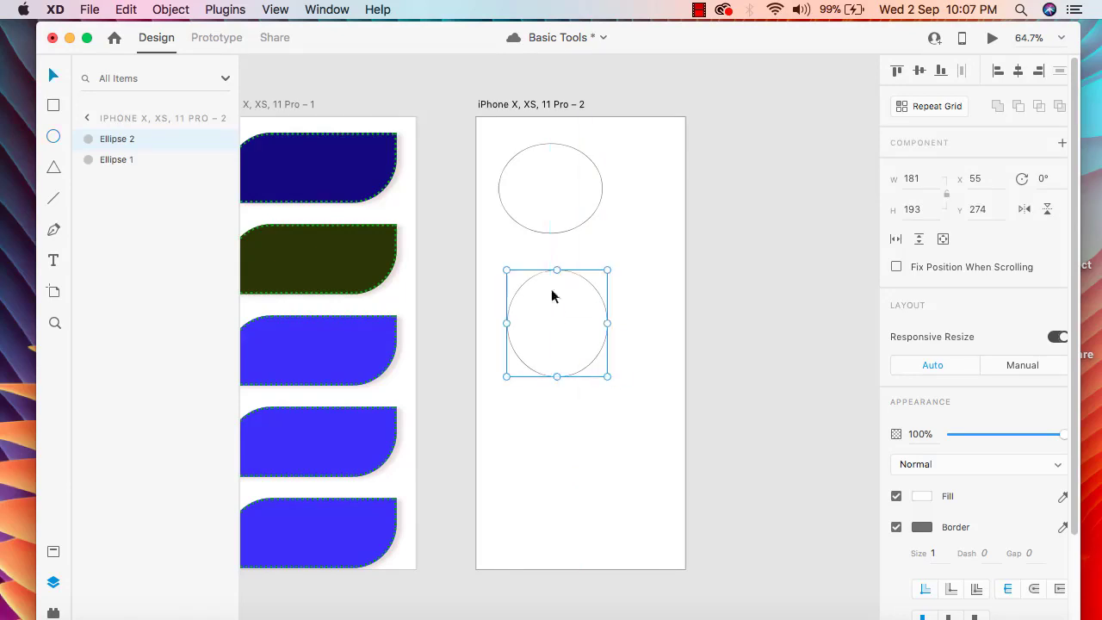
Set the upper ellipse's width and height to 200 each to make it a circle
click(564, 191)
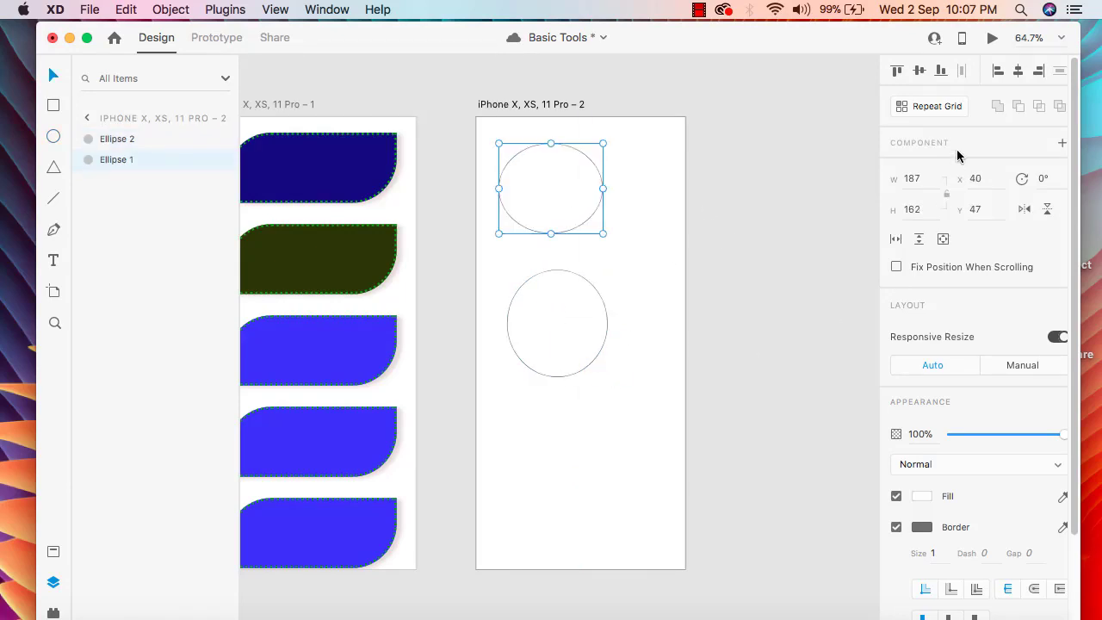
click(914, 179)
text(200)
click(922, 209)
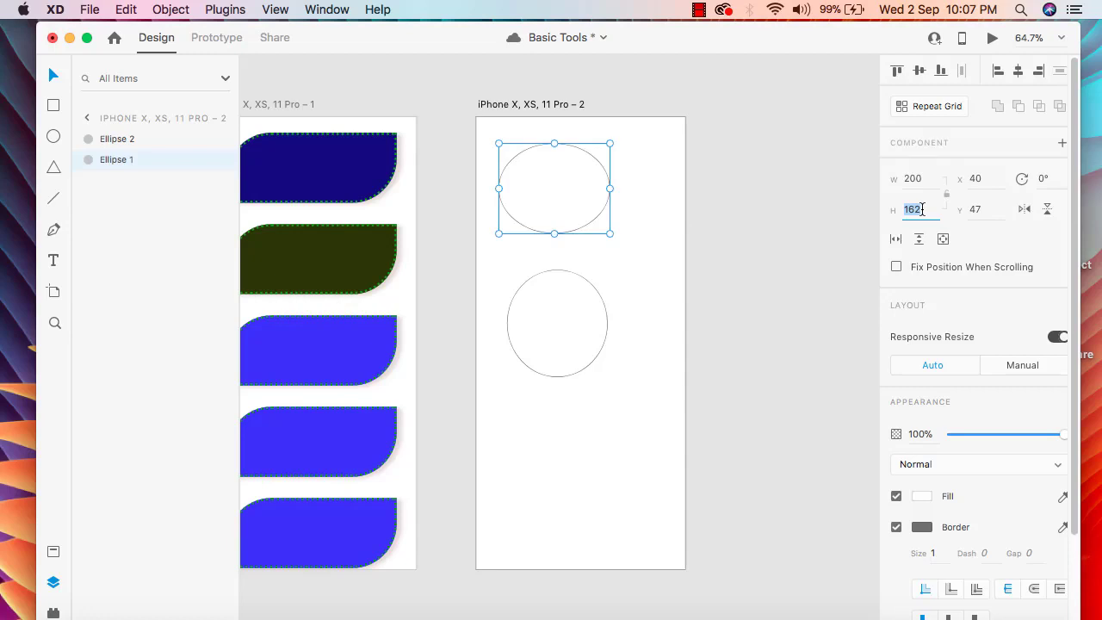
text(200)
key(Return)
Set the lower ellipse's width and height to 200 each to match the upper circle
click(561, 360)
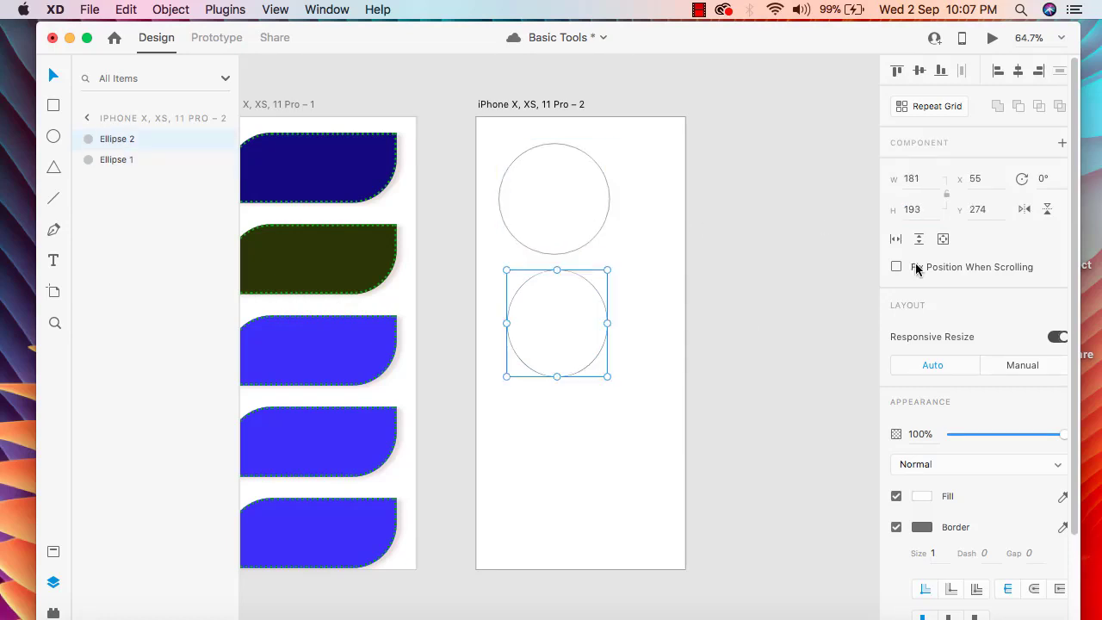
click(917, 179)
text(200)
click(915, 211)
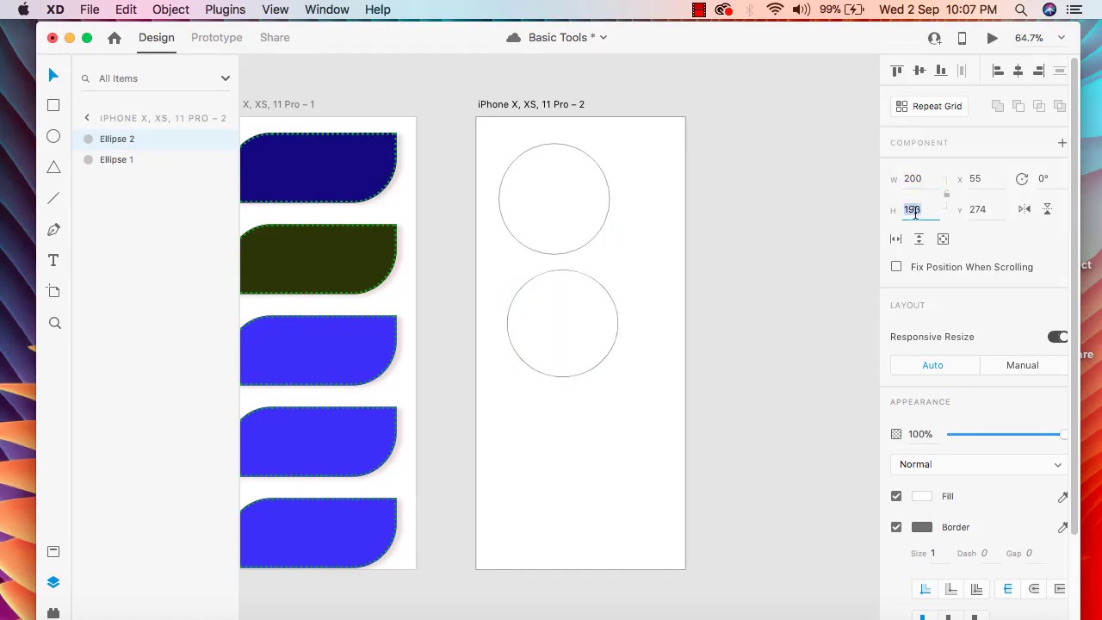
text(200)
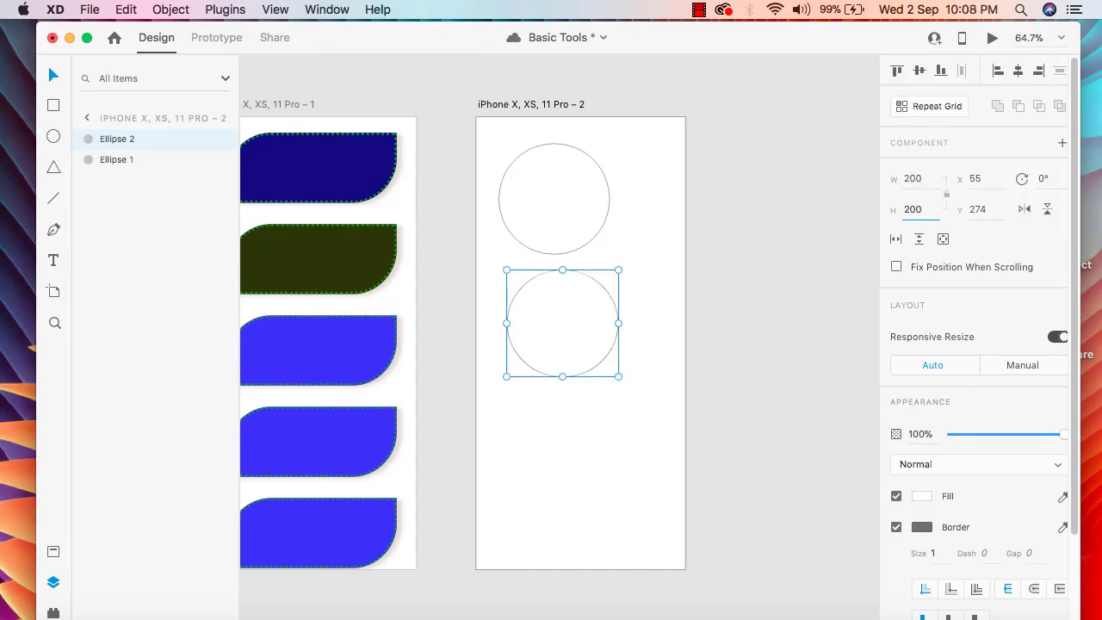
click(829, 232)
click(812, 301)
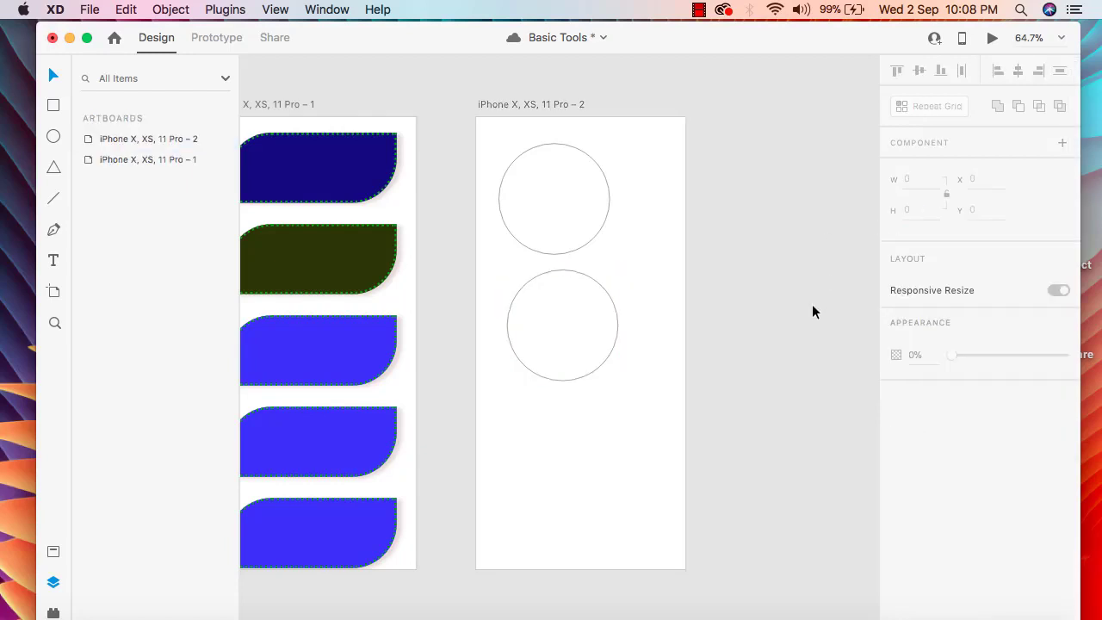
click(595, 216)
click(579, 371)
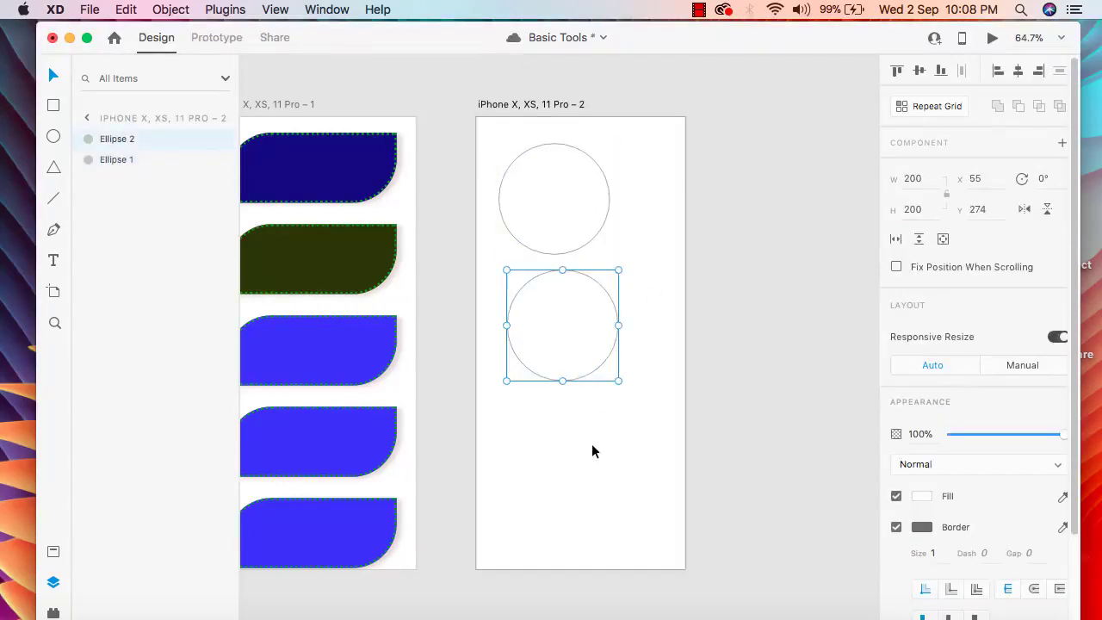
click(592, 443)
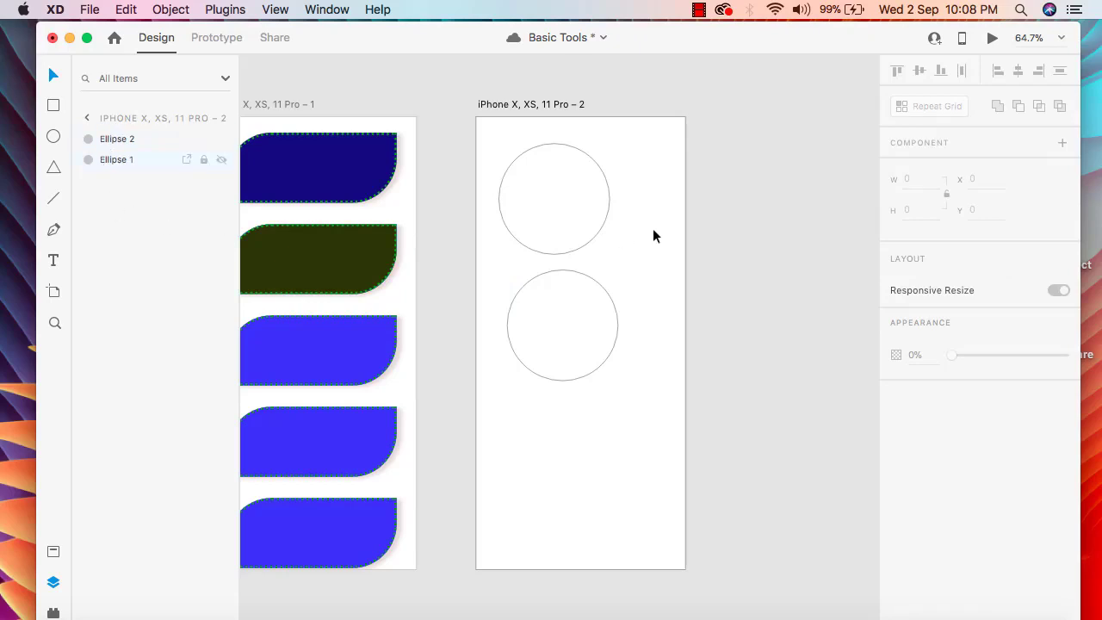
Fill the upper circle with the solid magenta colour #A51194
click(563, 196)
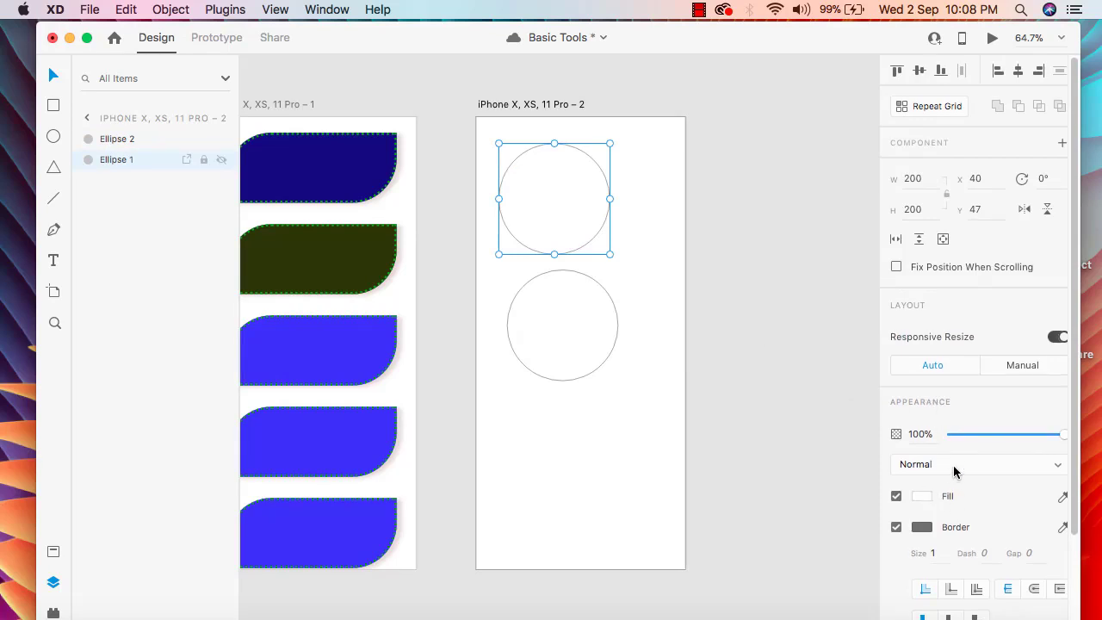
scroll(955, 470, down, 2)
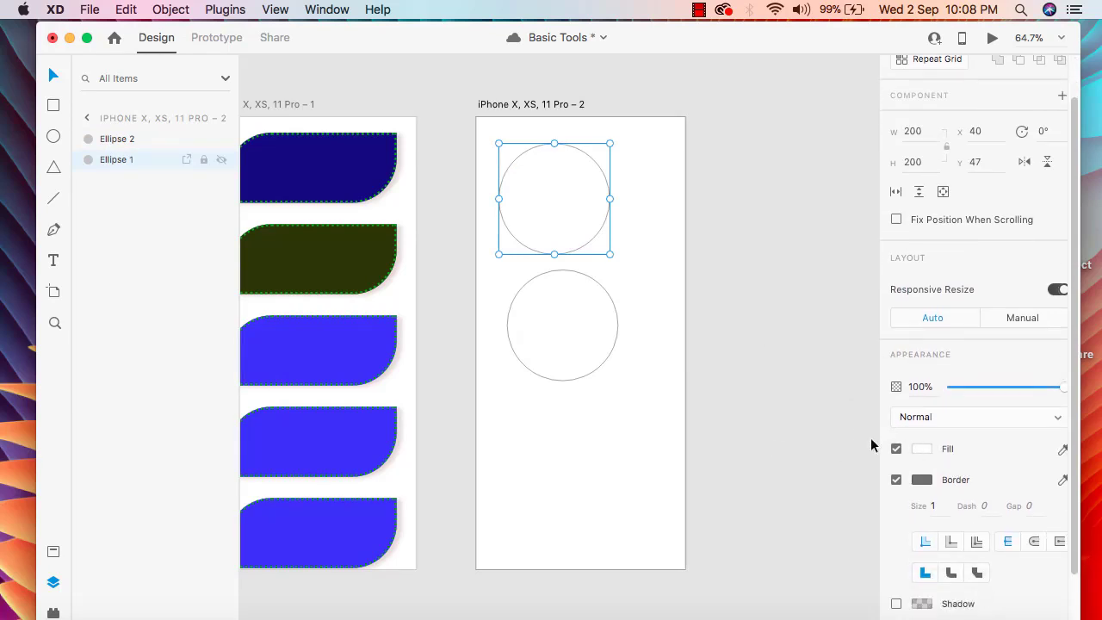
scroll(950, 456, down, 1)
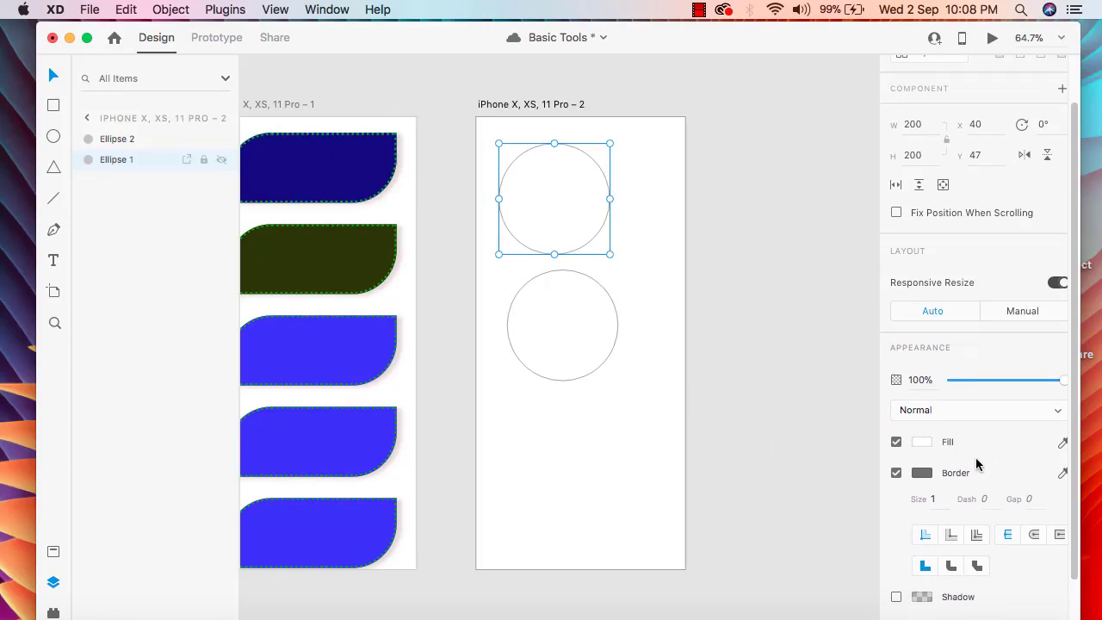
click(922, 443)
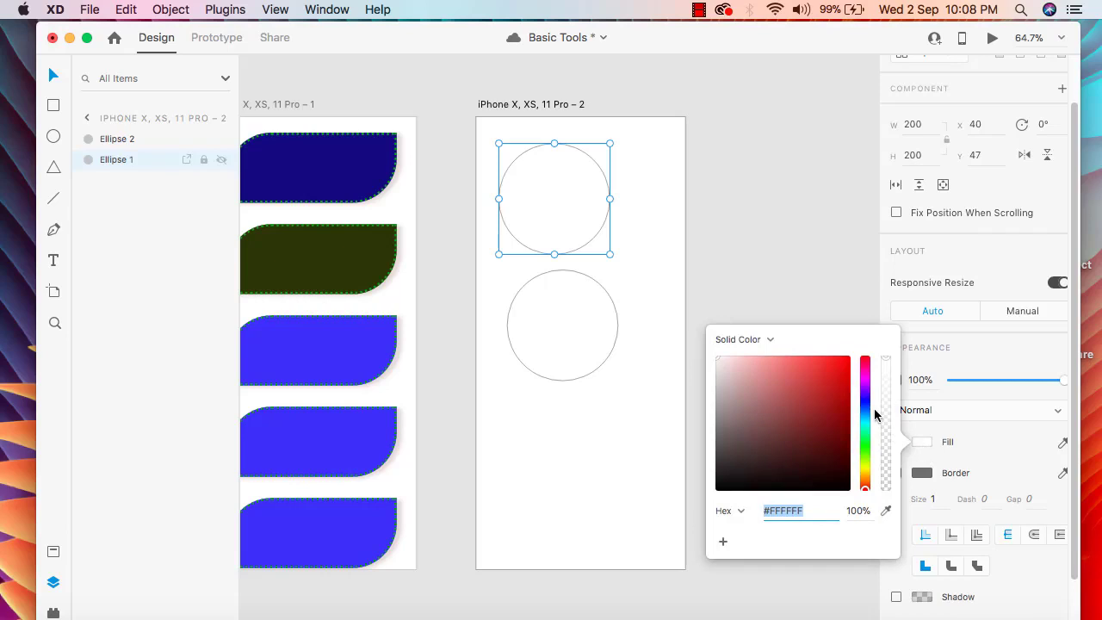
click(865, 375)
click(835, 377)
drag(837, 380, 837, 404)
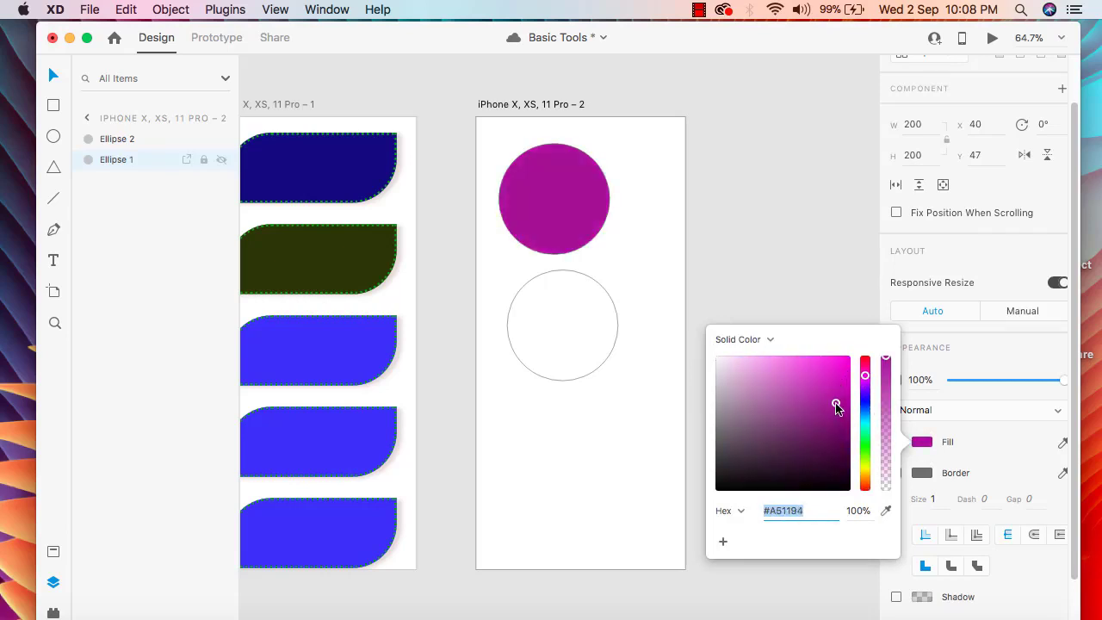
click(836, 304)
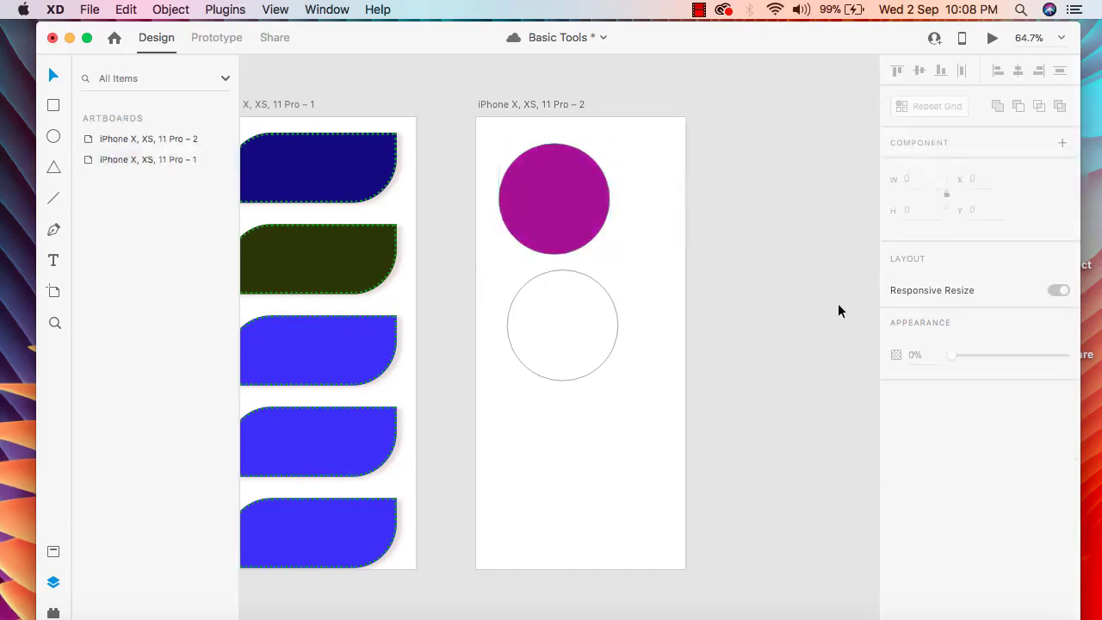
Fill the lower circle with the solid blue colour #1E5BCE
click(600, 343)
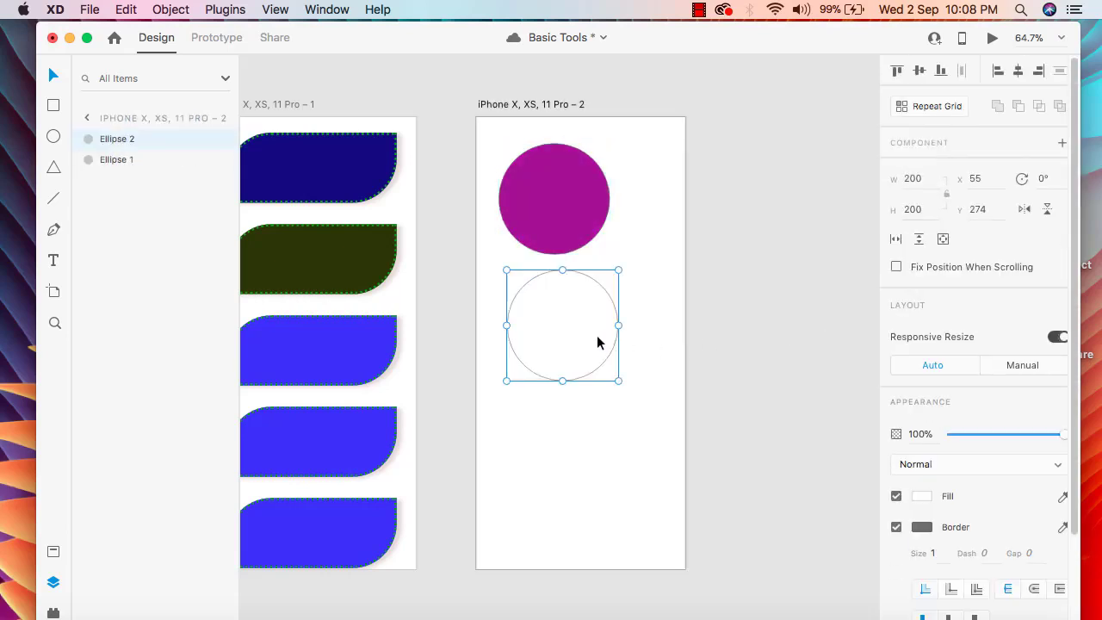
click(922, 497)
click(866, 462)
click(831, 439)
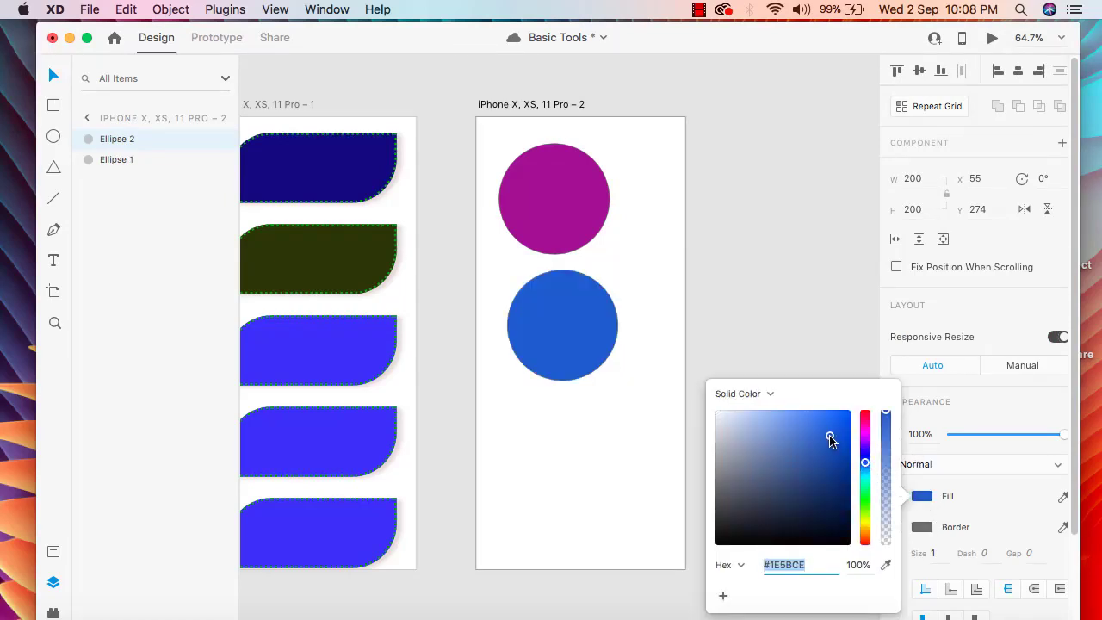
click(828, 343)
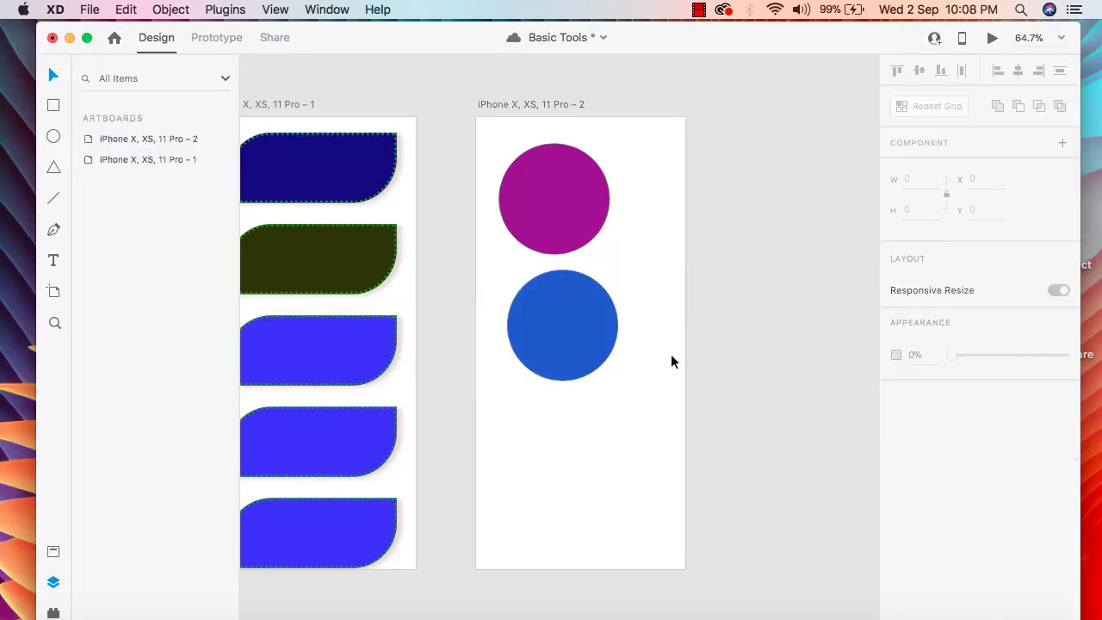
click(556, 318)
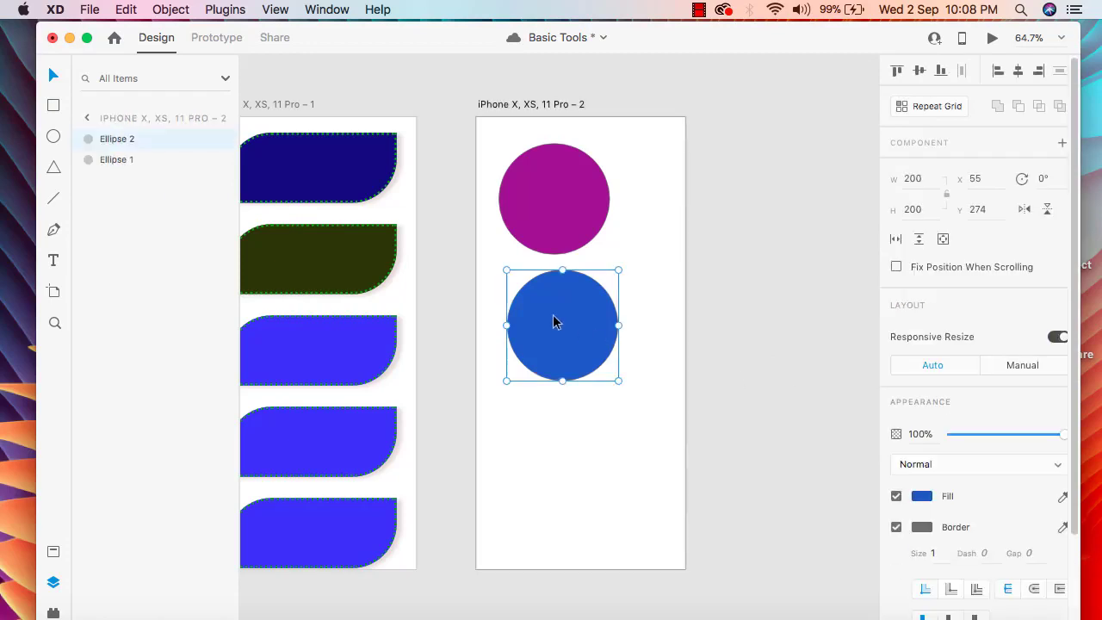
click(741, 255)
Set the magenta circle's border size to 5
click(552, 196)
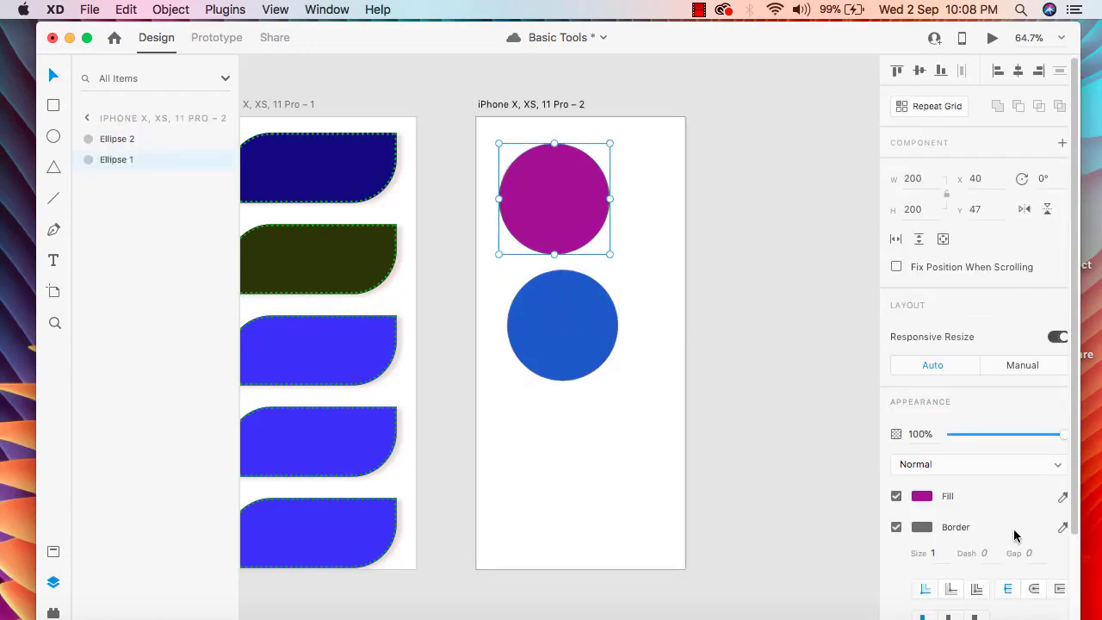
scroll(1016, 541, down, 1)
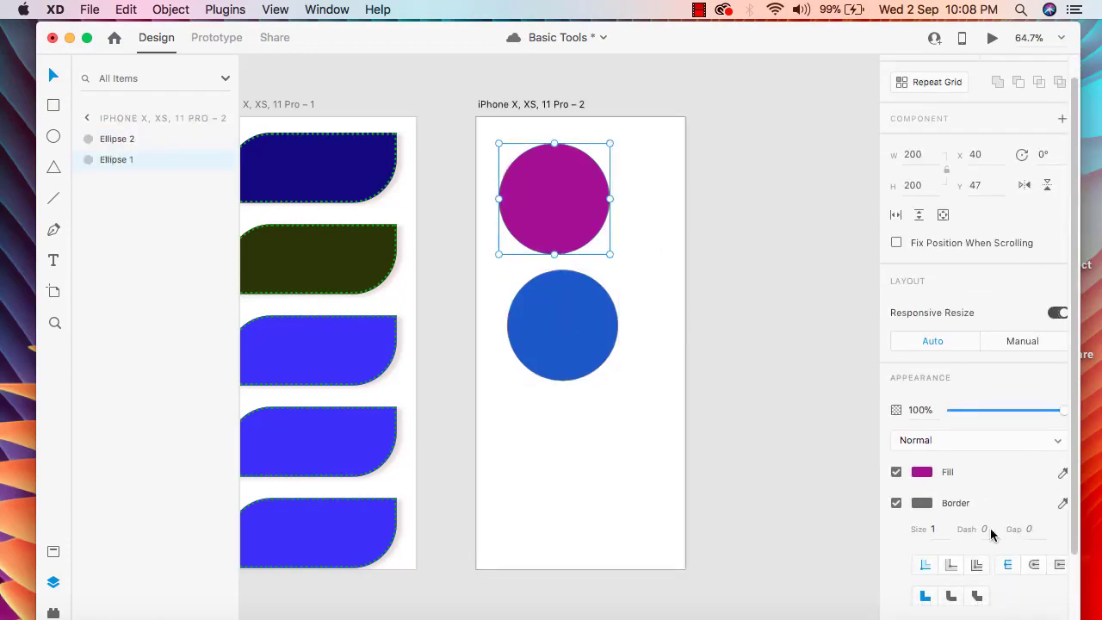
click(934, 531)
text(5)
click(758, 416)
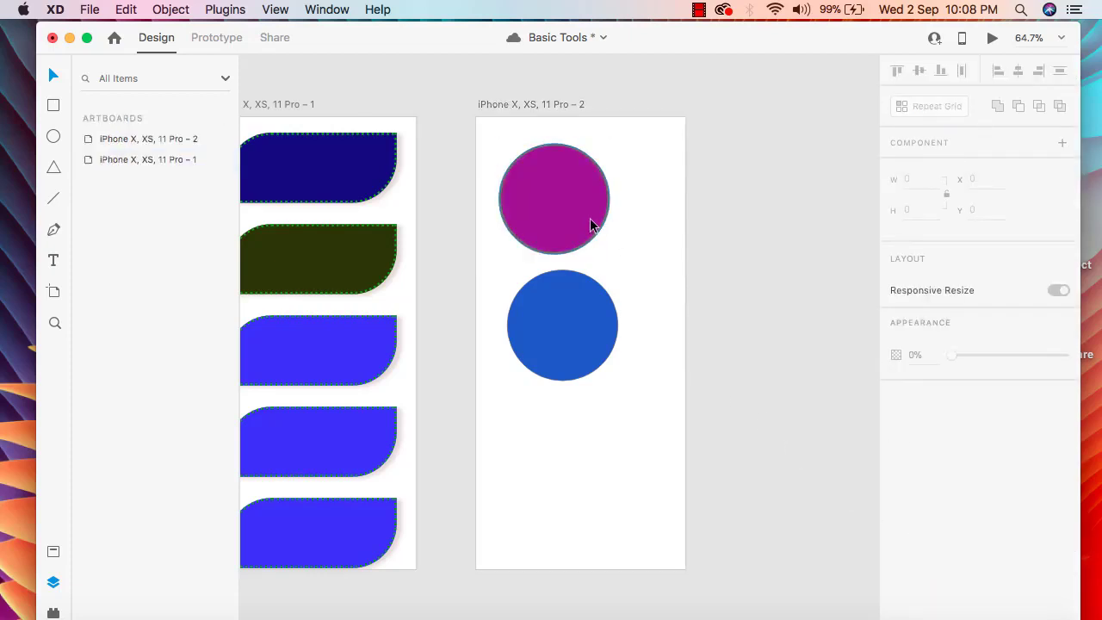
Change the magenta circle's border colour to a bright mint green
click(591, 227)
click(923, 527)
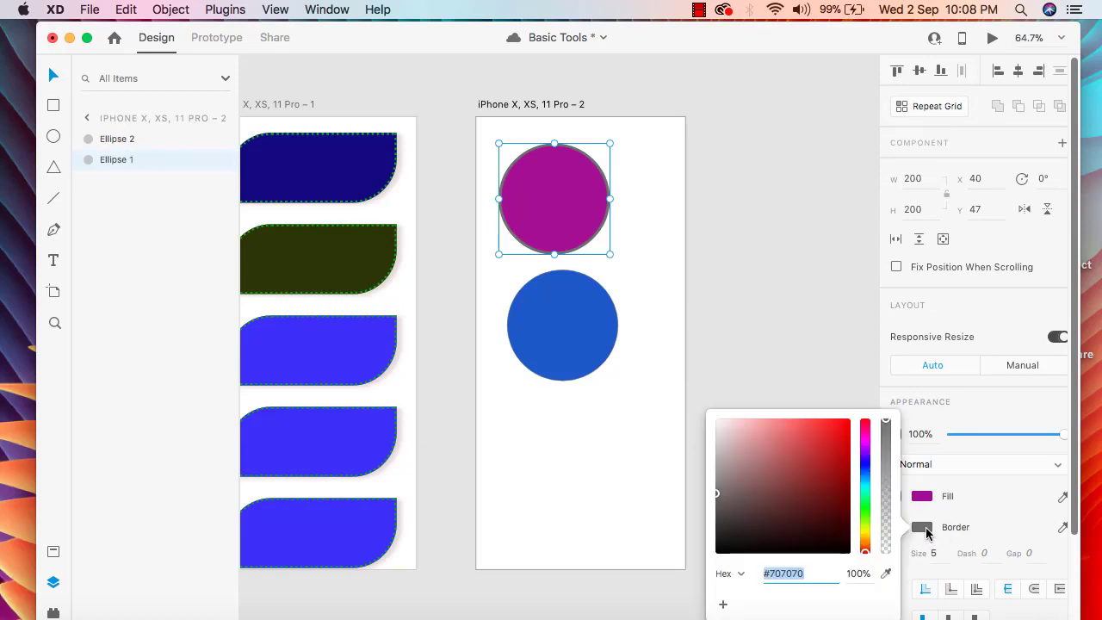
drag(865, 431, 854, 496)
drag(838, 452, 837, 430)
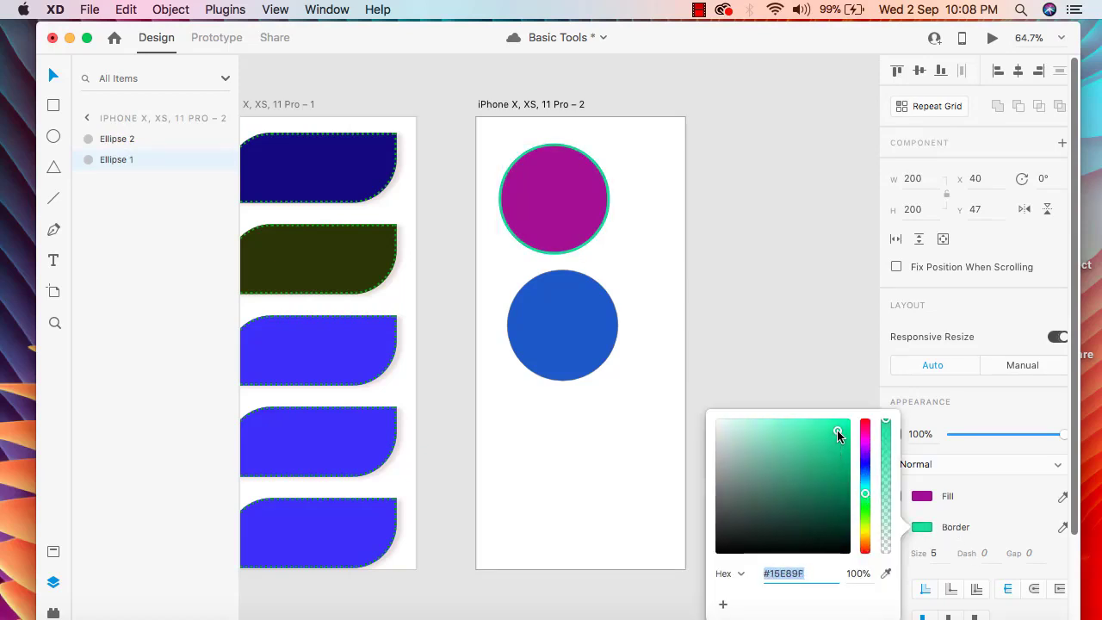
click(850, 391)
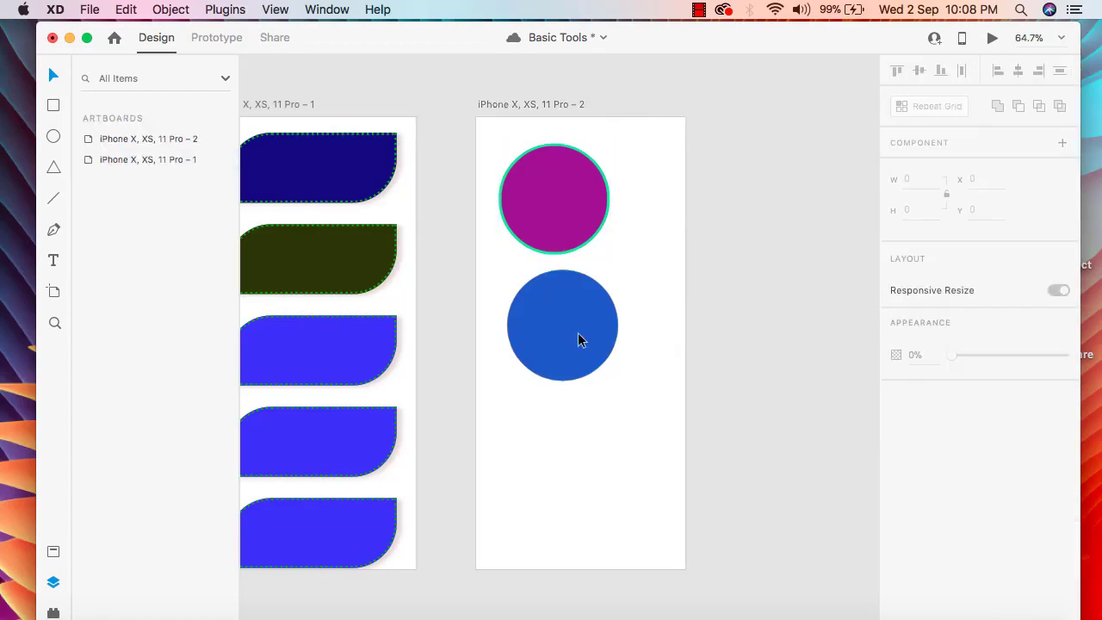
Set the blue circle's border size to 5
click(573, 359)
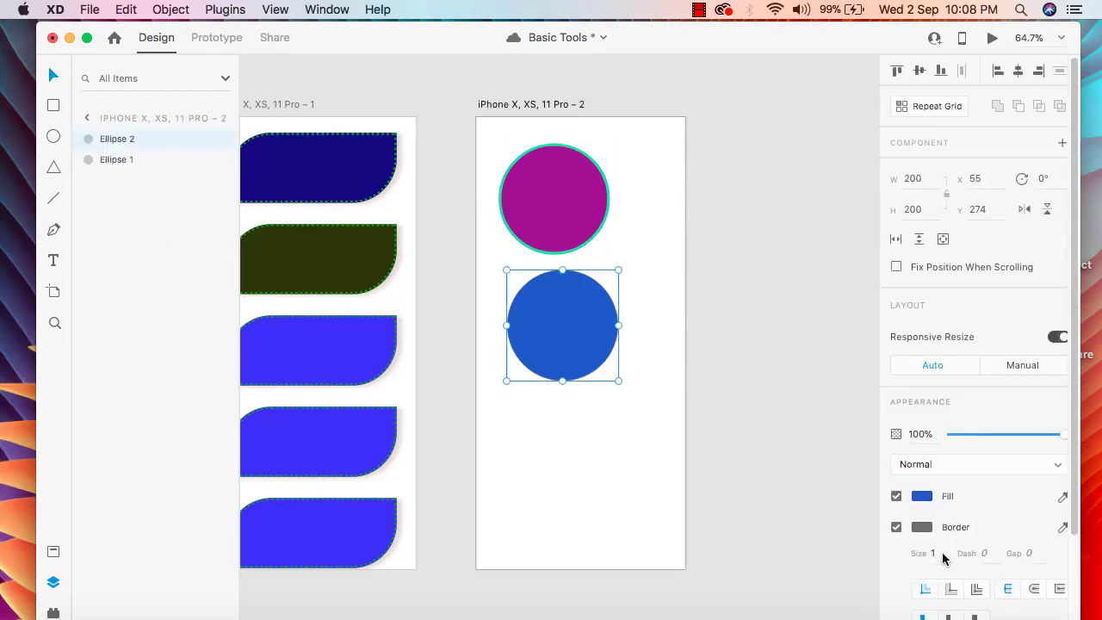
click(940, 553)
click(821, 513)
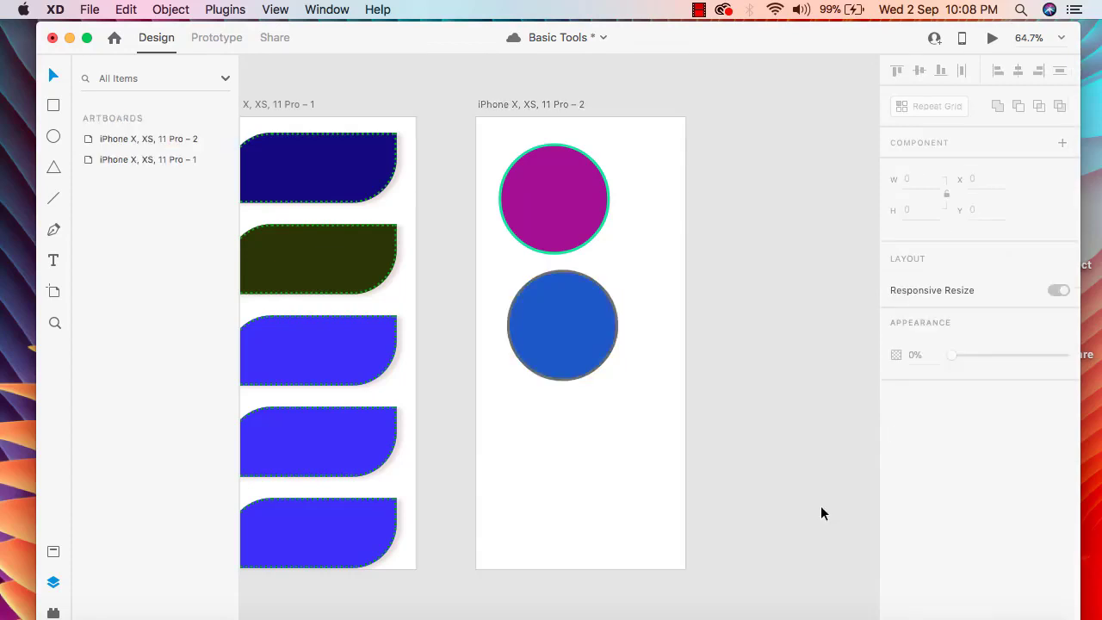
Change the blue circle's border colour to a bright lime green
click(579, 338)
click(921, 527)
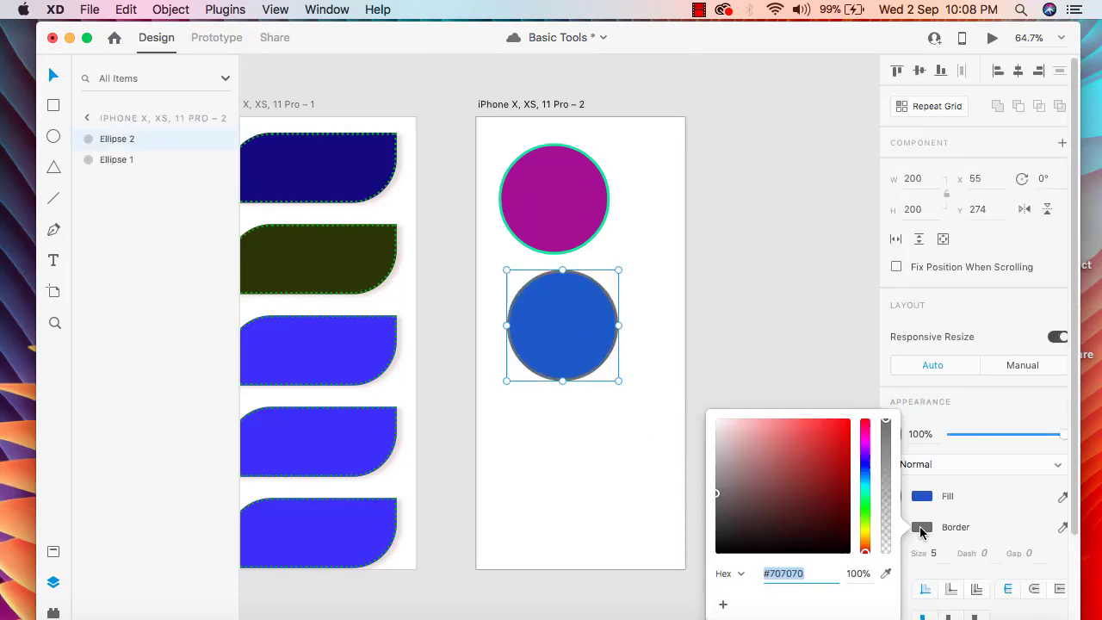
click(866, 519)
drag(829, 443, 830, 435)
click(842, 362)
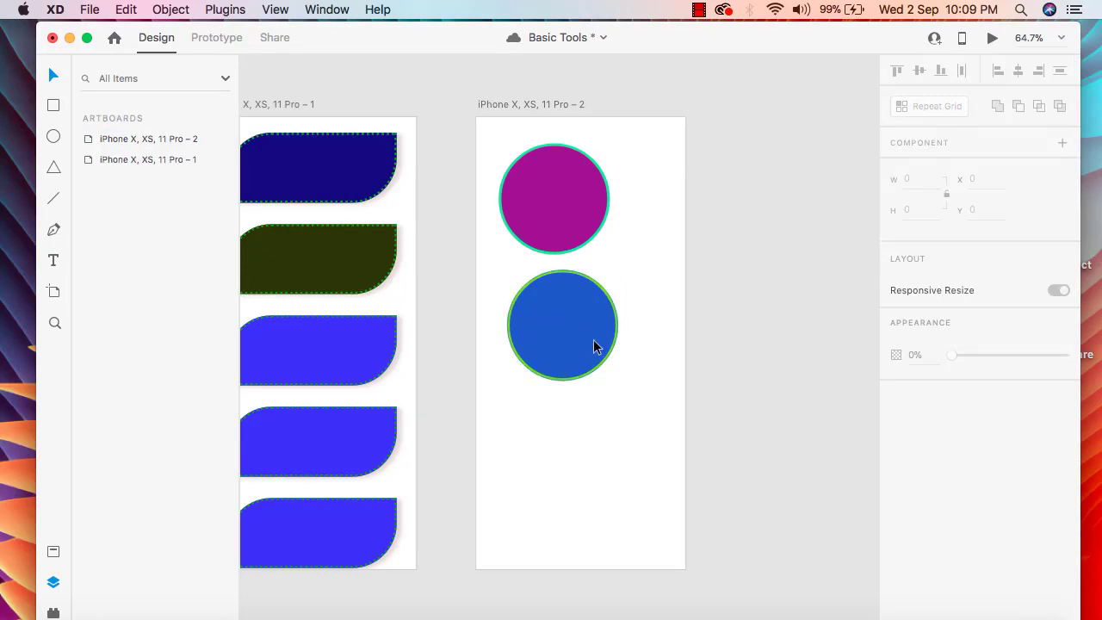
click(580, 420)
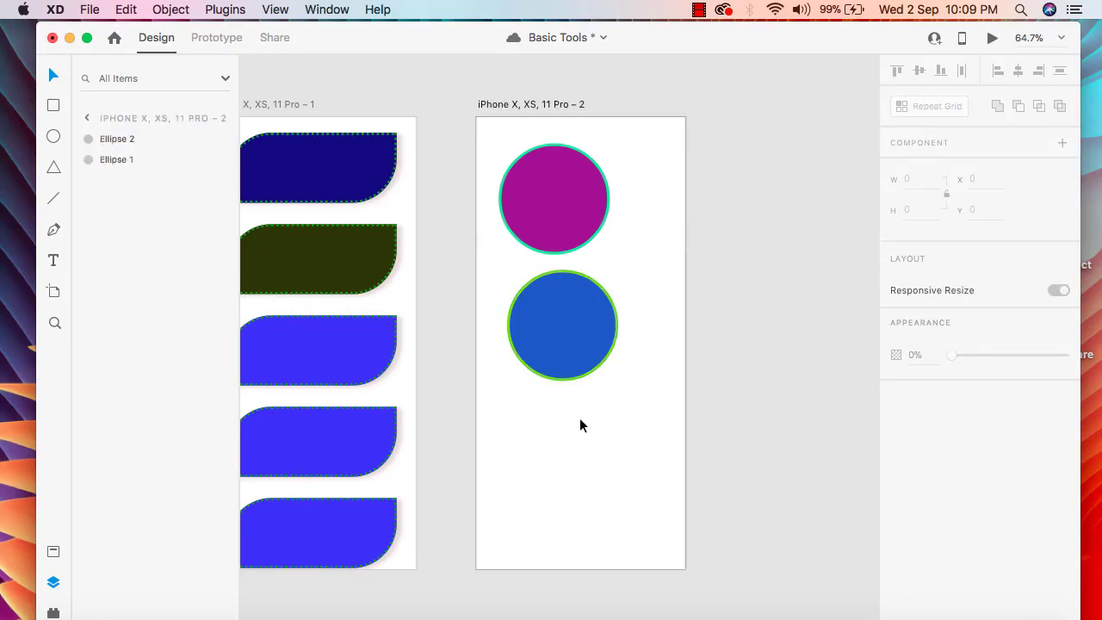
Move the blue circle up so it overlaps the magenta circle's lower-right part, at about X 140, Y 105
double_click(569, 322)
click(563, 209)
click(596, 369)
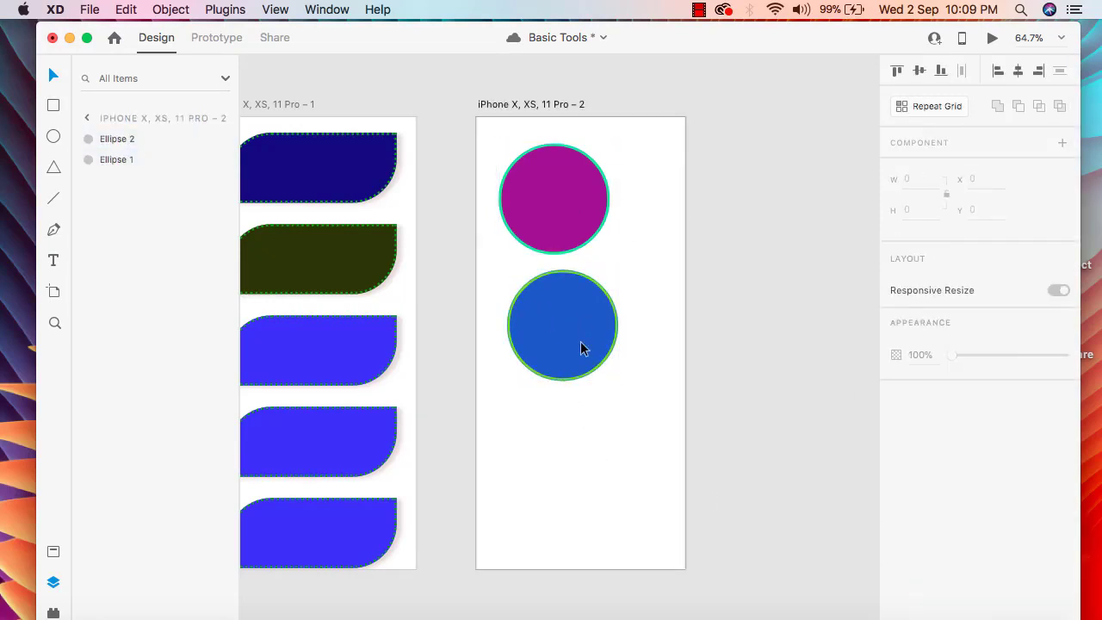
drag(581, 341, 597, 229)
click(625, 440)
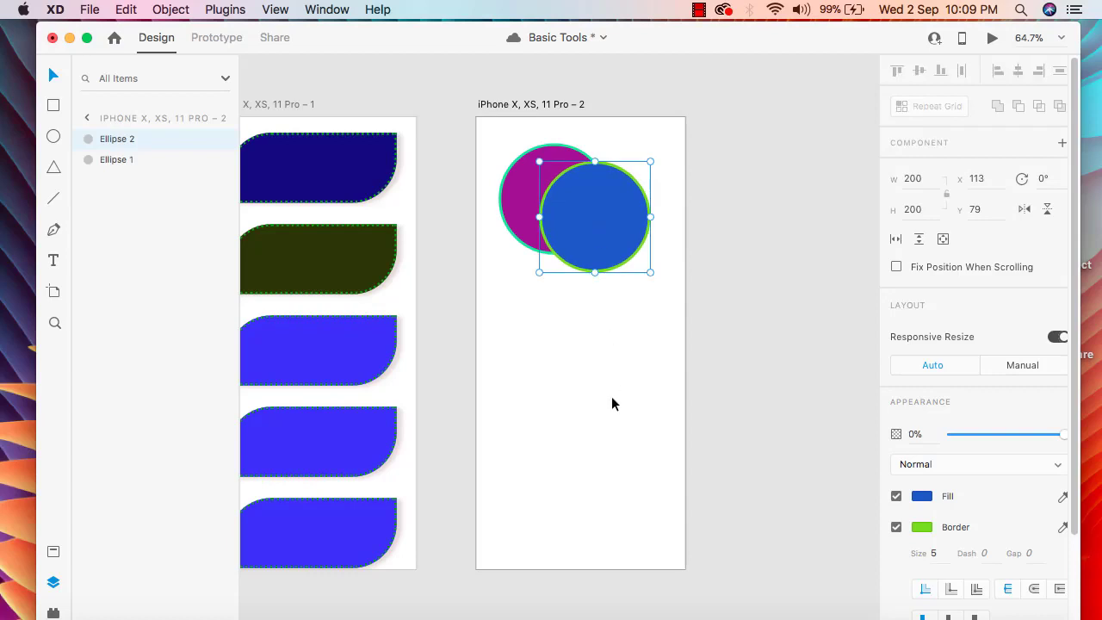
click(611, 396)
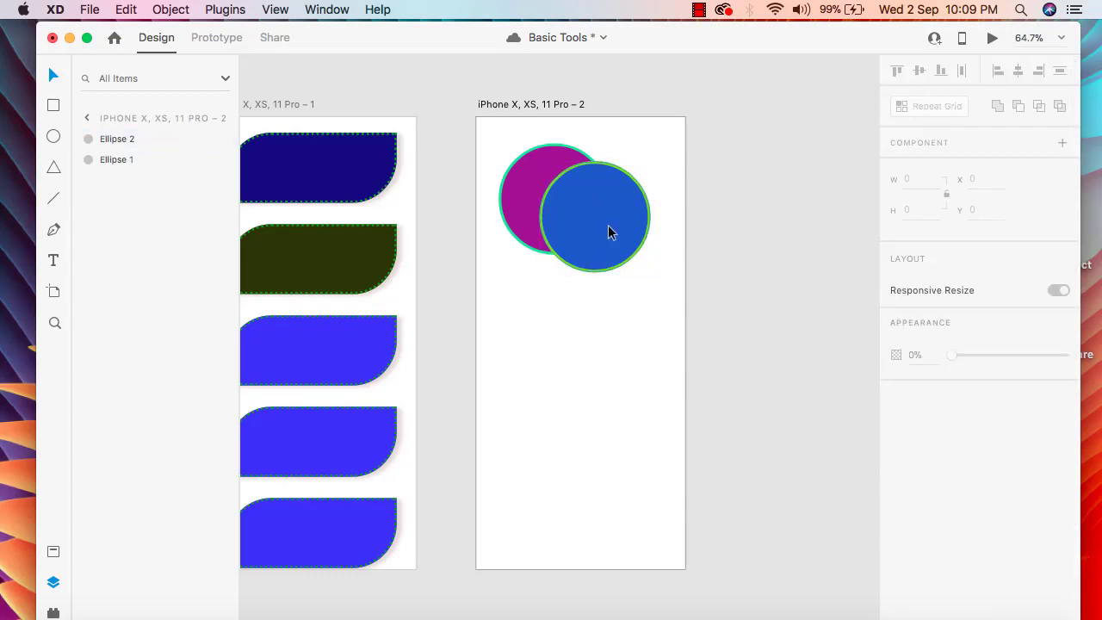
drag(609, 232, 628, 252)
click(587, 373)
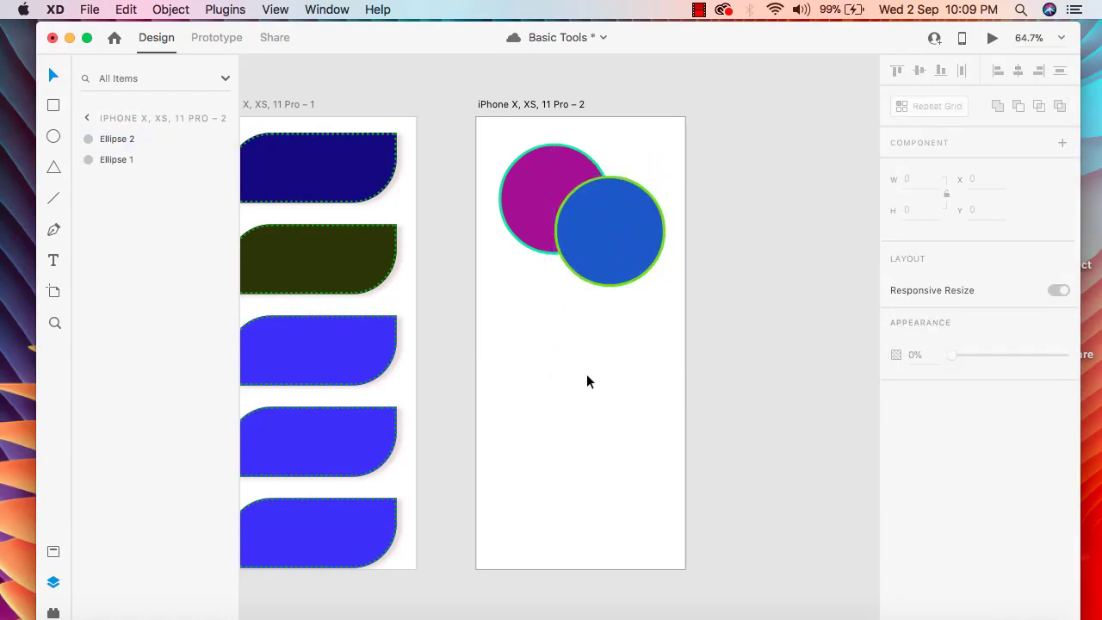
Send the blue circle to the back, behind the magenta circle
click(597, 243)
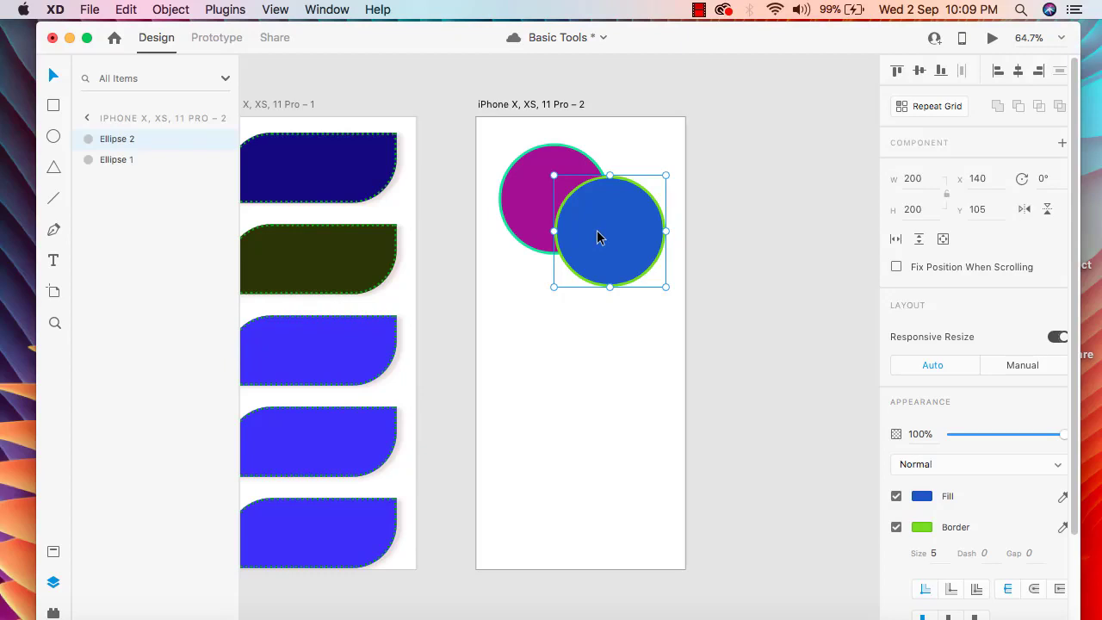
right_click(600, 237)
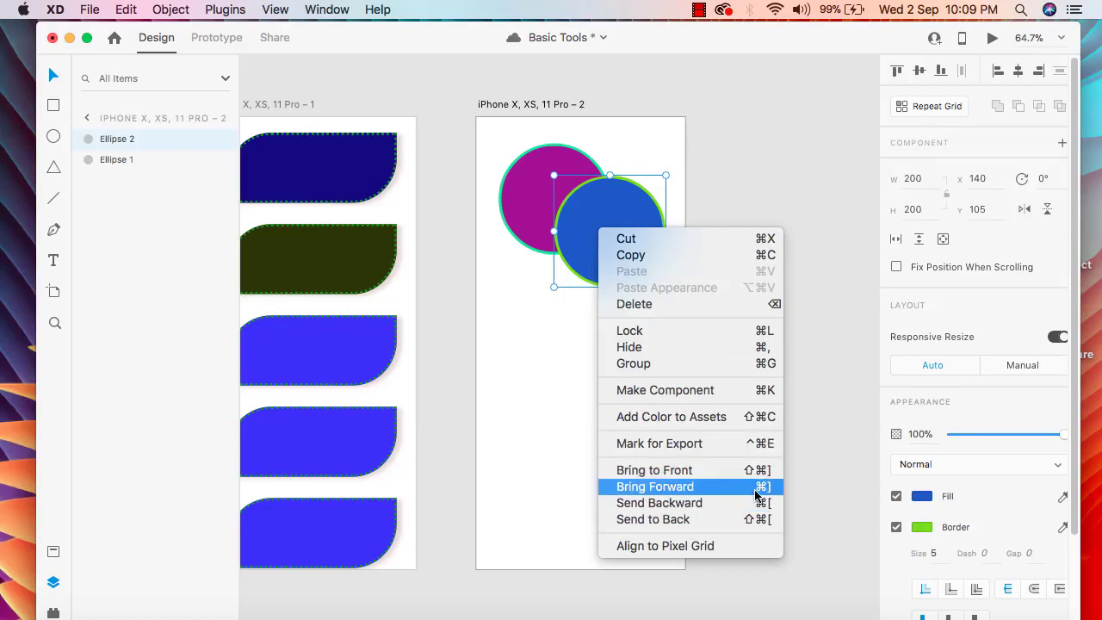
click(701, 523)
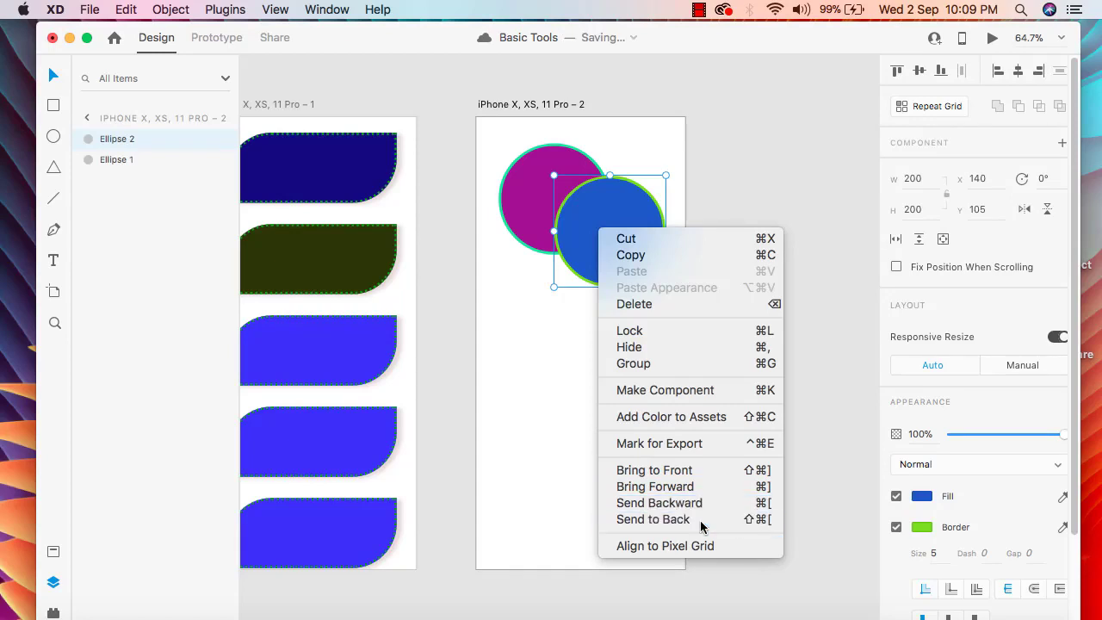
click(639, 391)
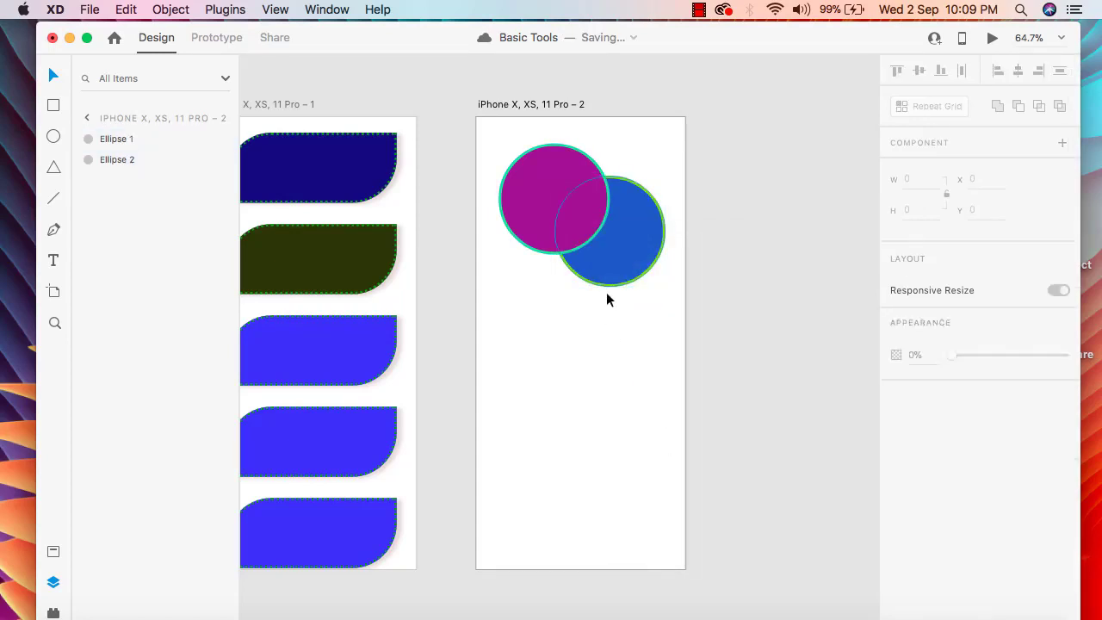
Move the magenta circle straight up to about X 40, Y 13, keeping it overlapping the blue circle
click(556, 190)
click(600, 357)
drag(558, 233, 554, 207)
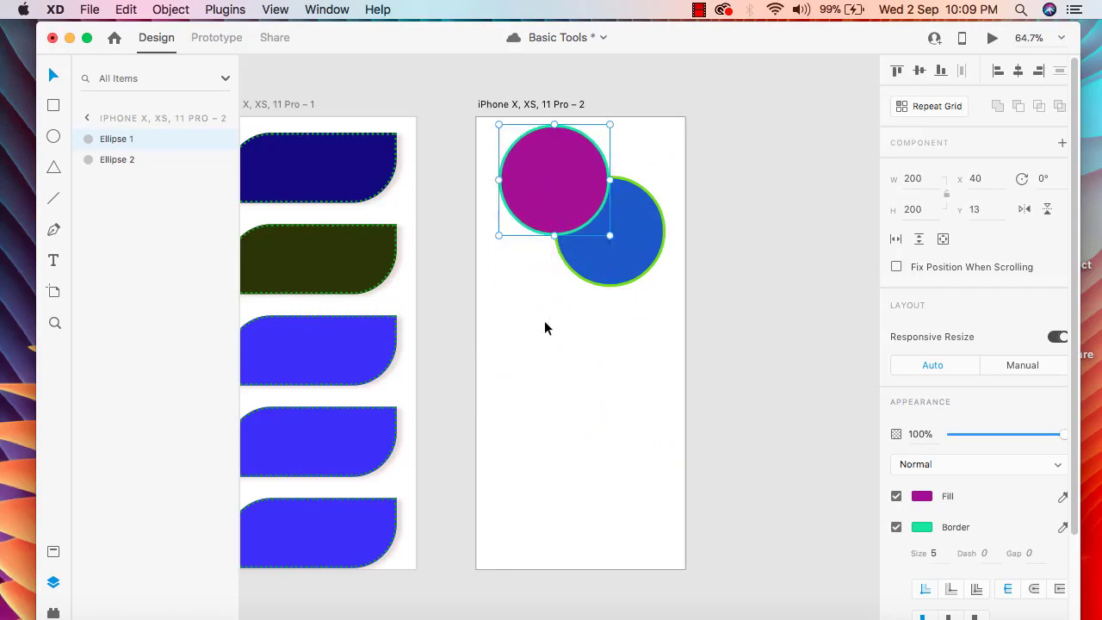
click(557, 392)
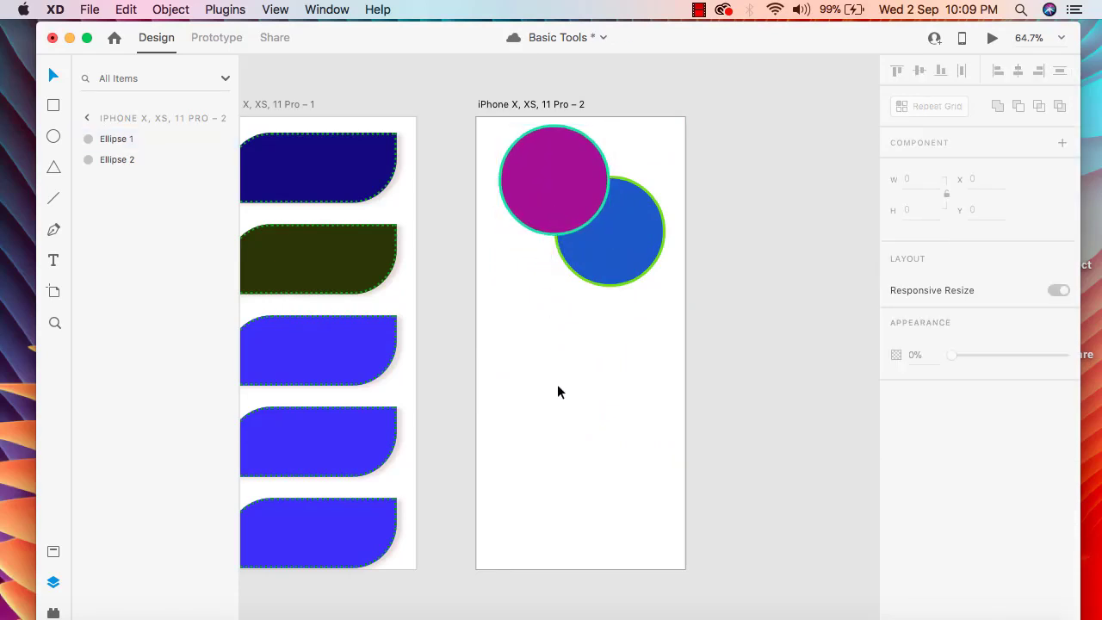
Draw a third ellipse about 173 × 176 below the two circles and fill it with solid violet #6720D8
click(54, 138)
drag(513, 344, 611, 442)
click(921, 498)
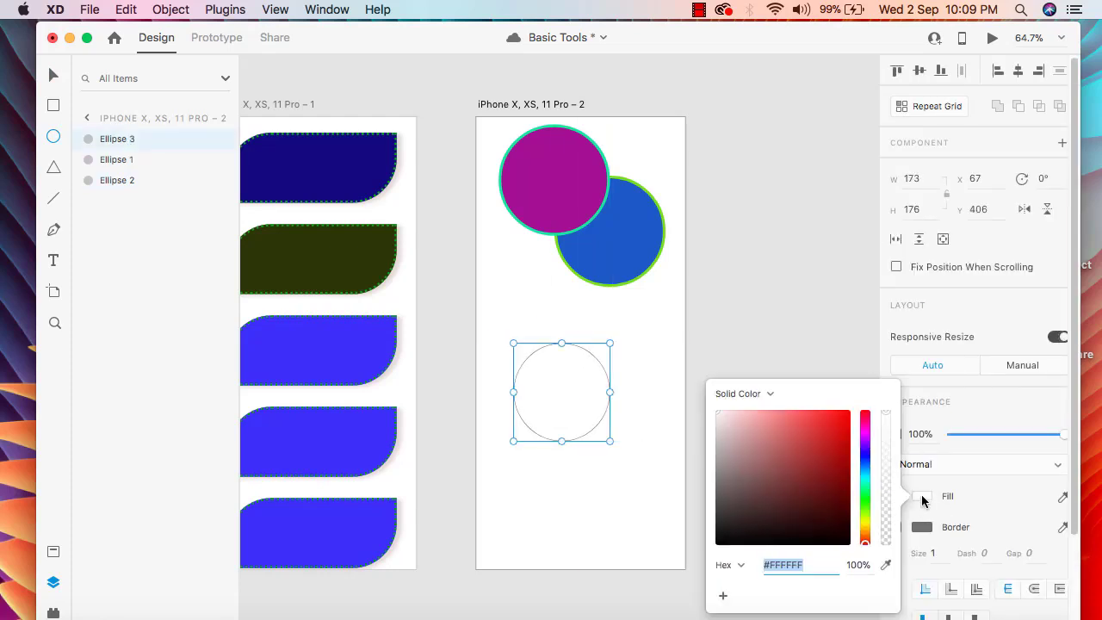
click(865, 446)
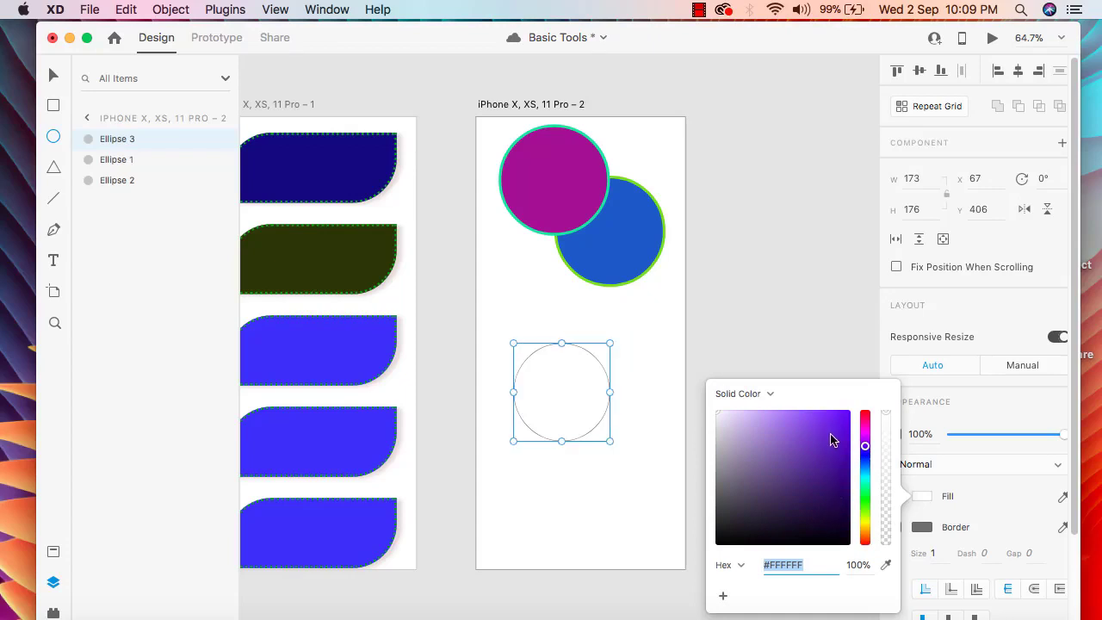
click(827, 436)
click(844, 312)
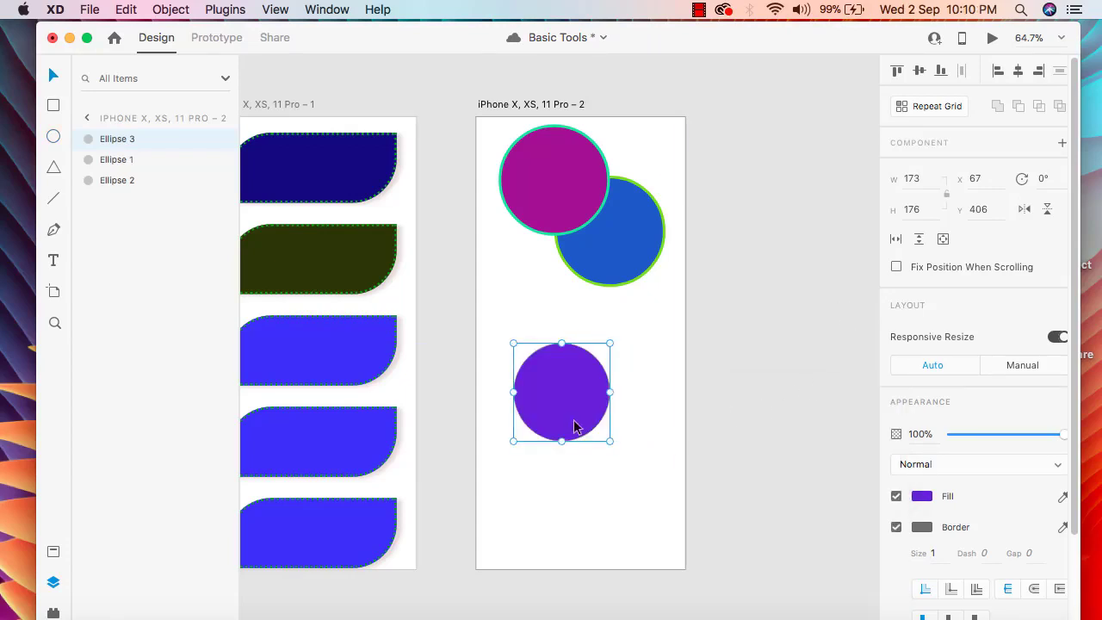
Move the violet ellipse slightly down to about Y 419
key(Escape)
click(566, 371)
mouse_move(565, 404)
mouse_down()
mouse_move(564, 385)
mouse_move(564, 410)
mouse_up()
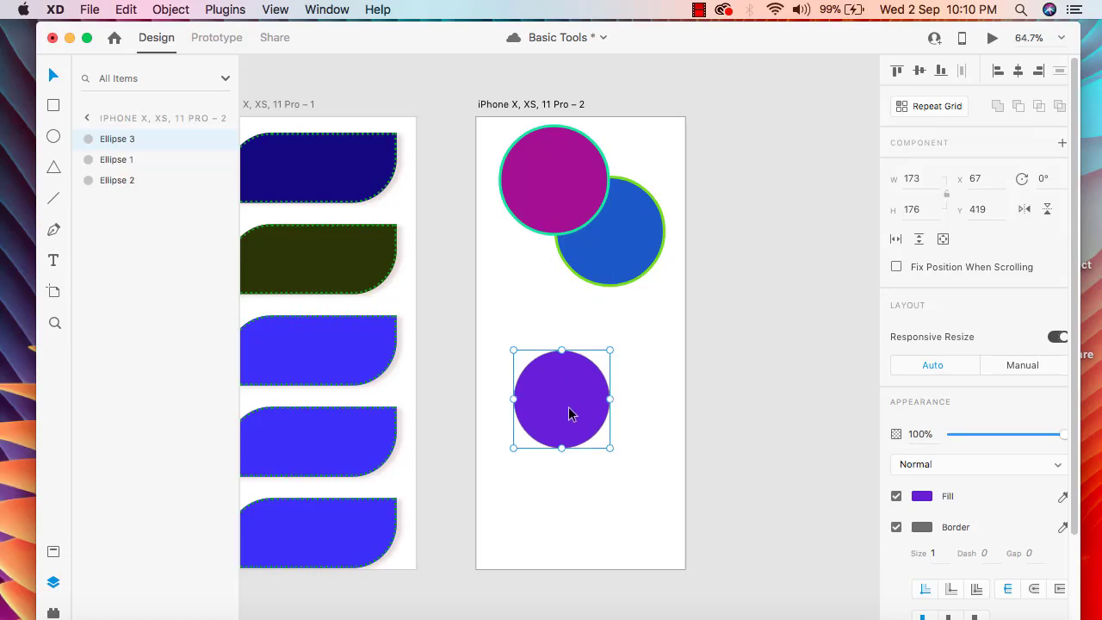
Edit the violet ellipse's path and pull its top anchor point up to about Y 404
double_click(560, 411)
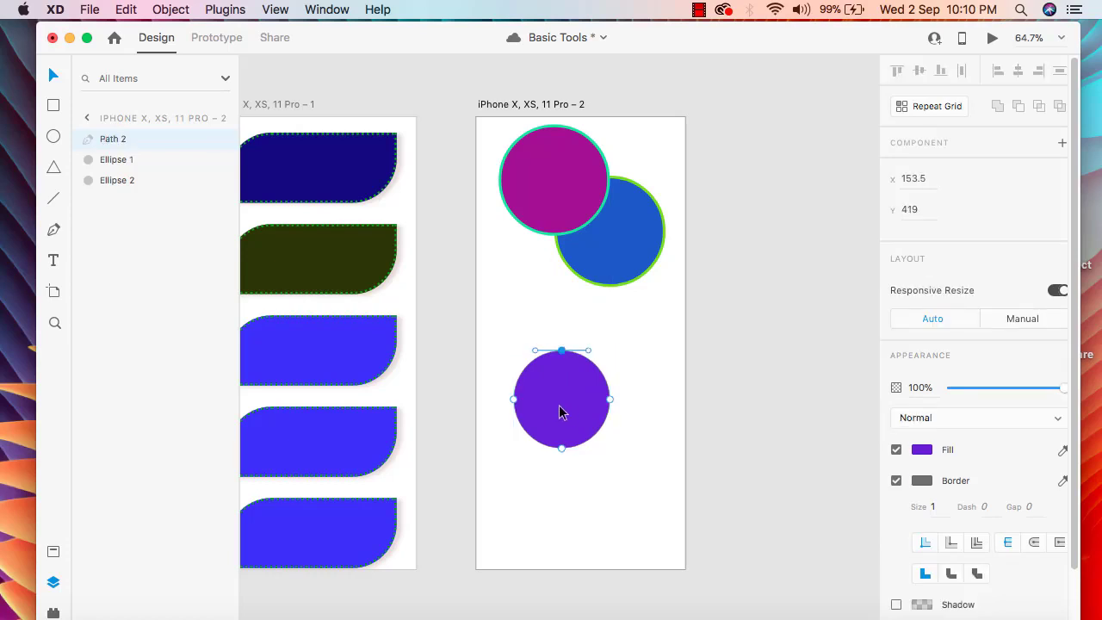
click(603, 527)
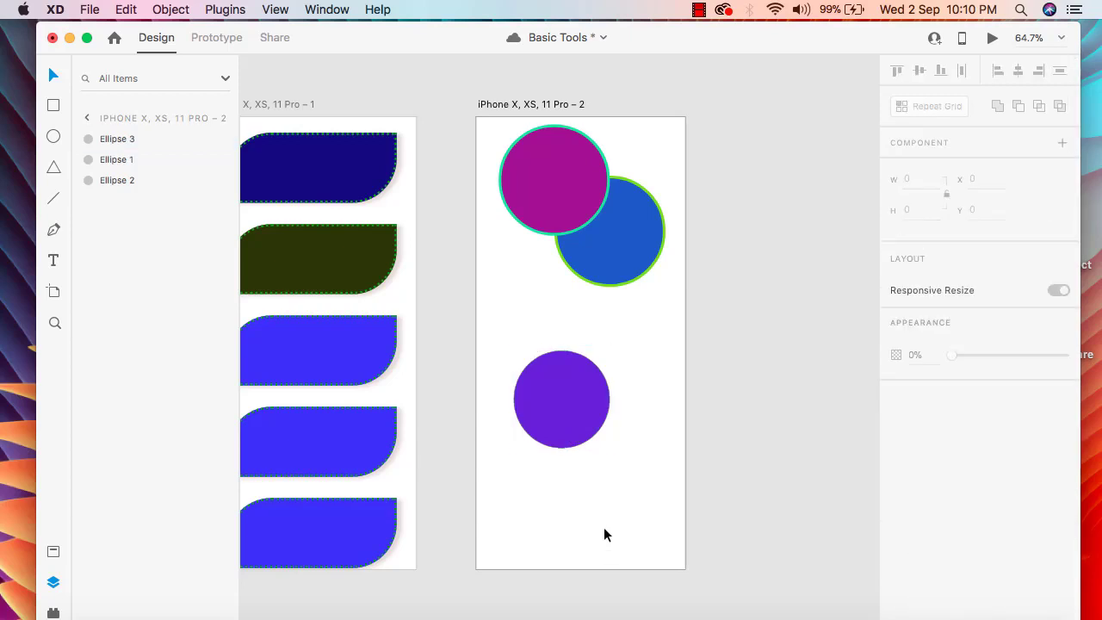
click(578, 413)
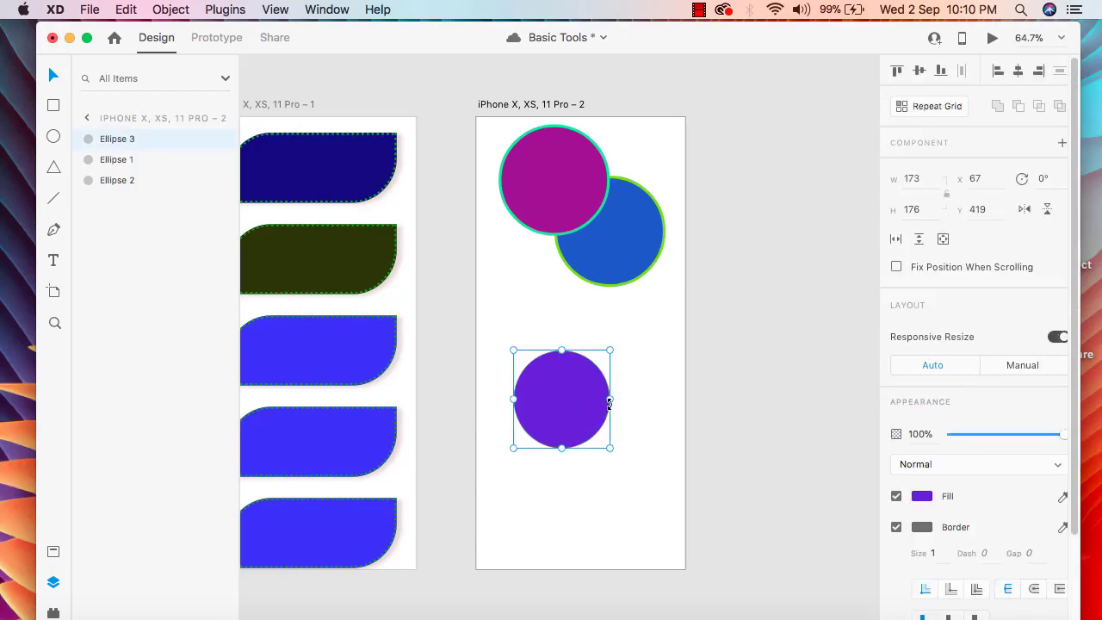
double_click(581, 401)
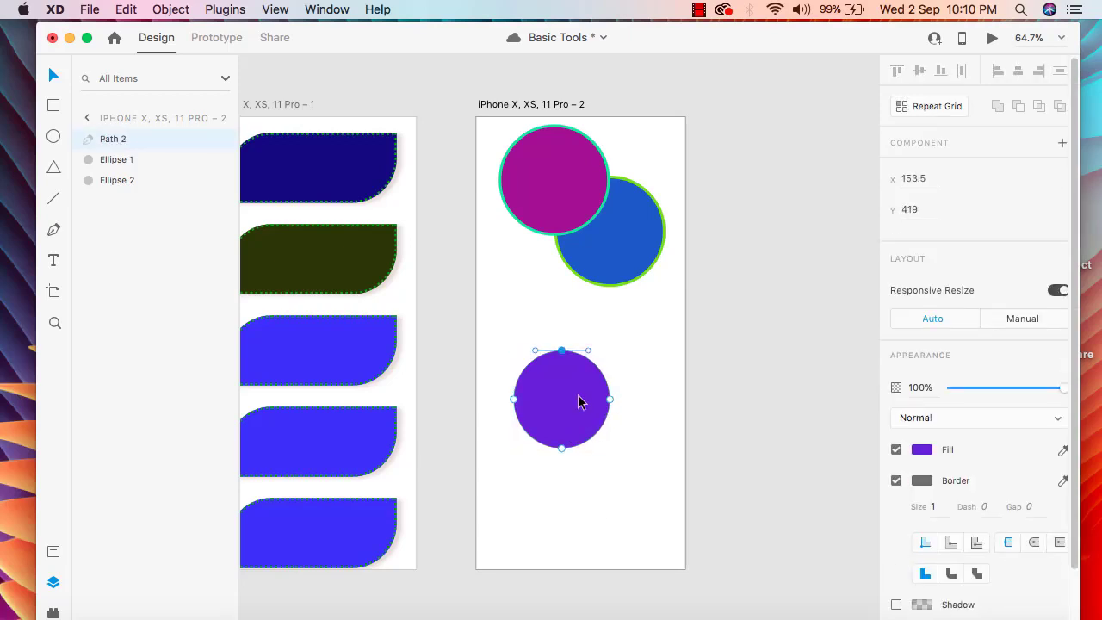
mouse_move(562, 351)
mouse_down()
mouse_move(563, 430)
mouse_move(558, 317)
mouse_move(563, 428)
mouse_move(557, 333)
mouse_move(573, 404)
mouse_move(571, 345)
mouse_move(561, 336)
mouse_move(563, 356)
mouse_move(562, 343)
mouse_up()
click(607, 490)
Reshape the violet path into an upward-opening crescent by lowering its top anchor point to about Y 547
double_click(551, 410)
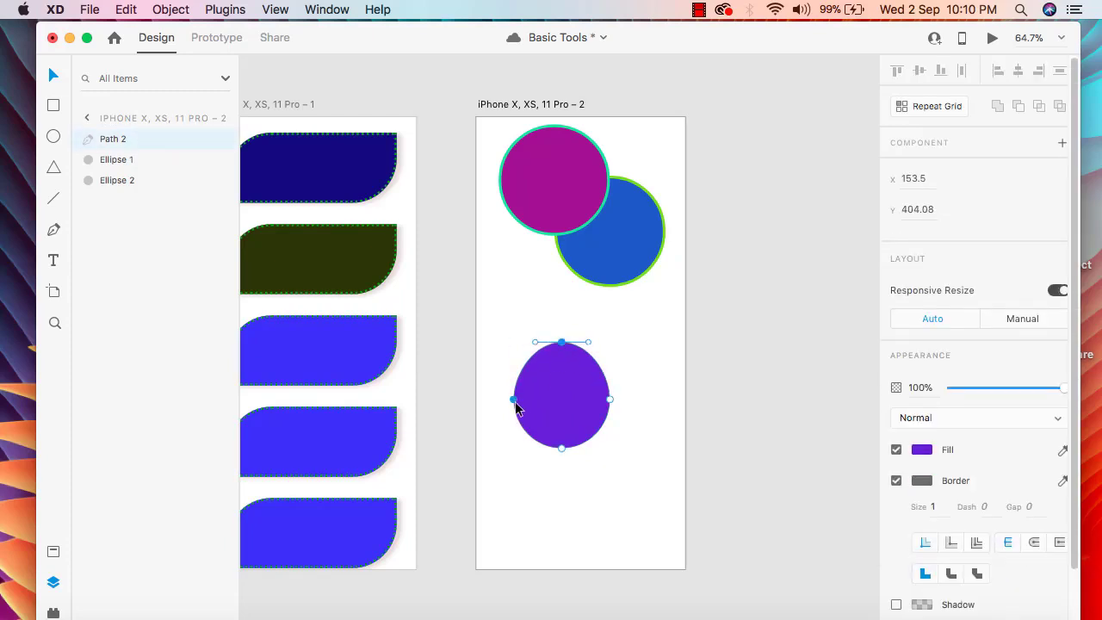
mouse_move(515, 399)
mouse_down()
mouse_move(580, 406)
mouse_move(513, 407)
mouse_move(561, 405)
mouse_move(512, 407)
mouse_move(517, 396)
mouse_move(531, 404)
mouse_up()
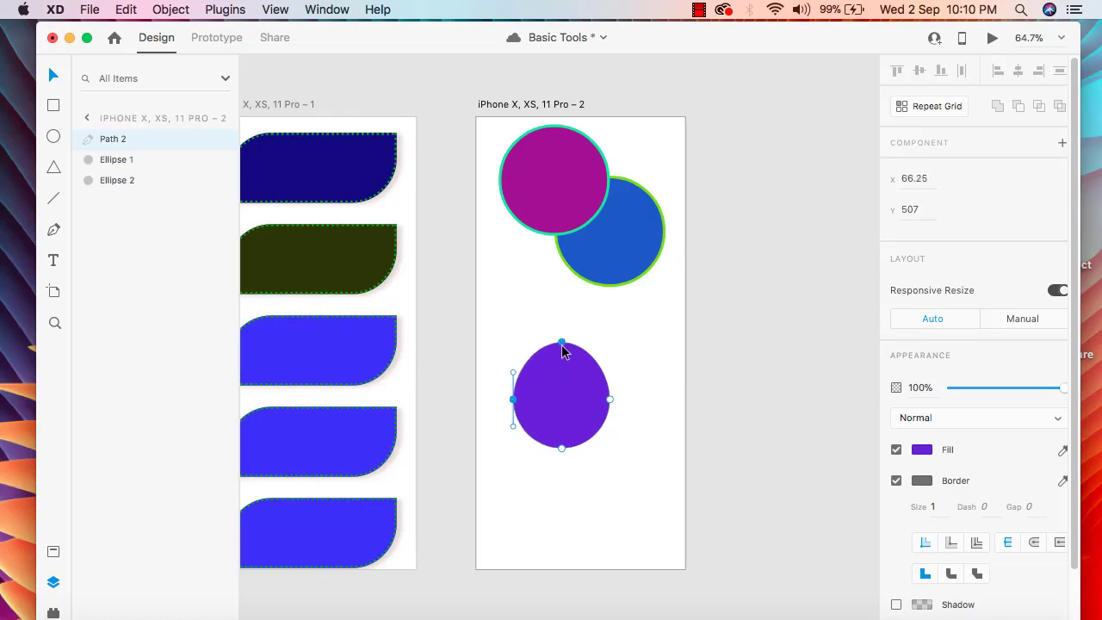
drag(562, 345, 564, 426)
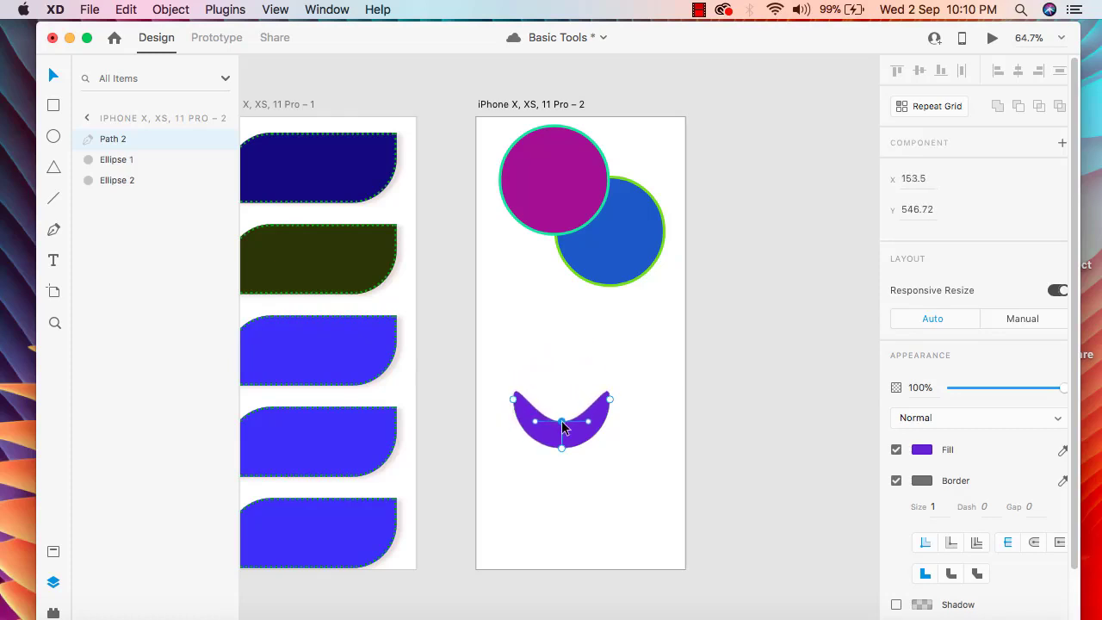
click(610, 524)
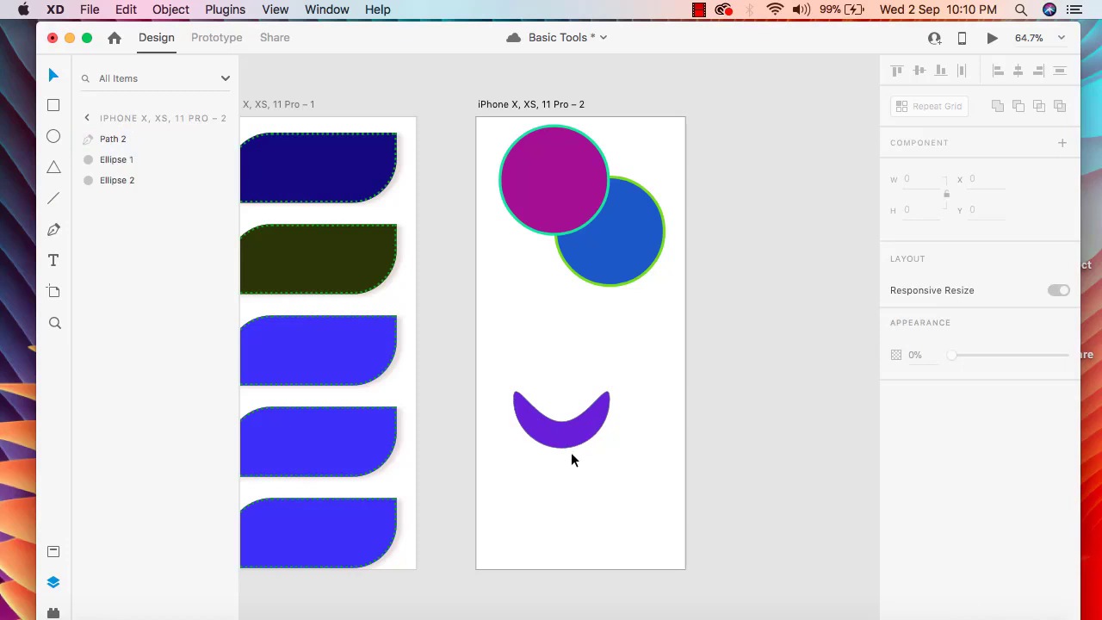
Rotate the violet crescent to 85° and reposition it at about X 50, Y 406
drag(566, 438, 568, 415)
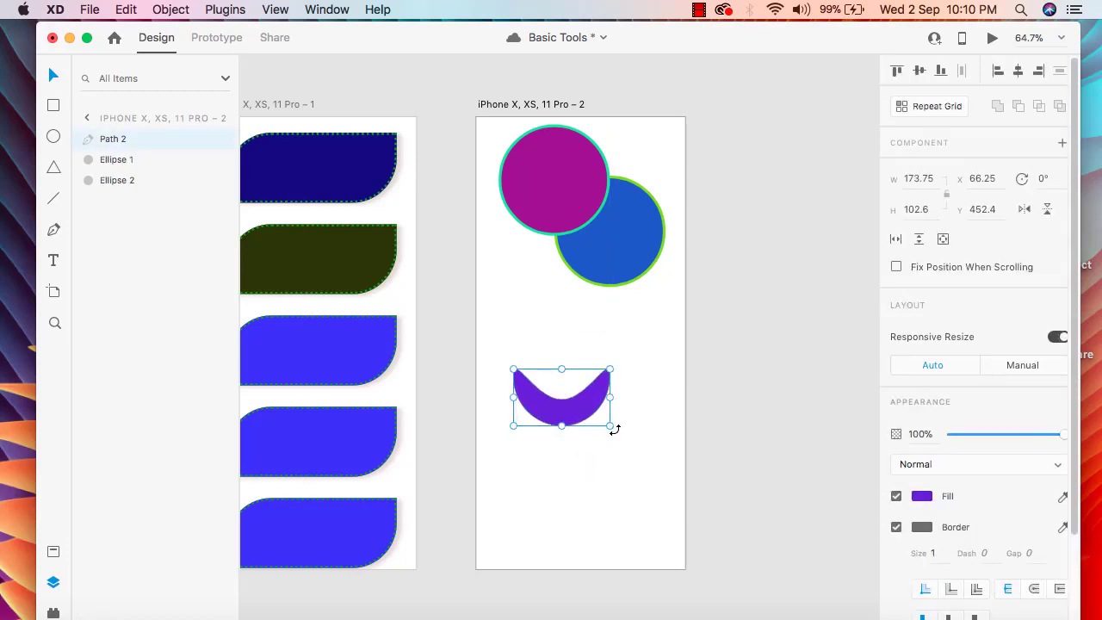
drag(614, 429, 539, 445)
drag(554, 405, 528, 399)
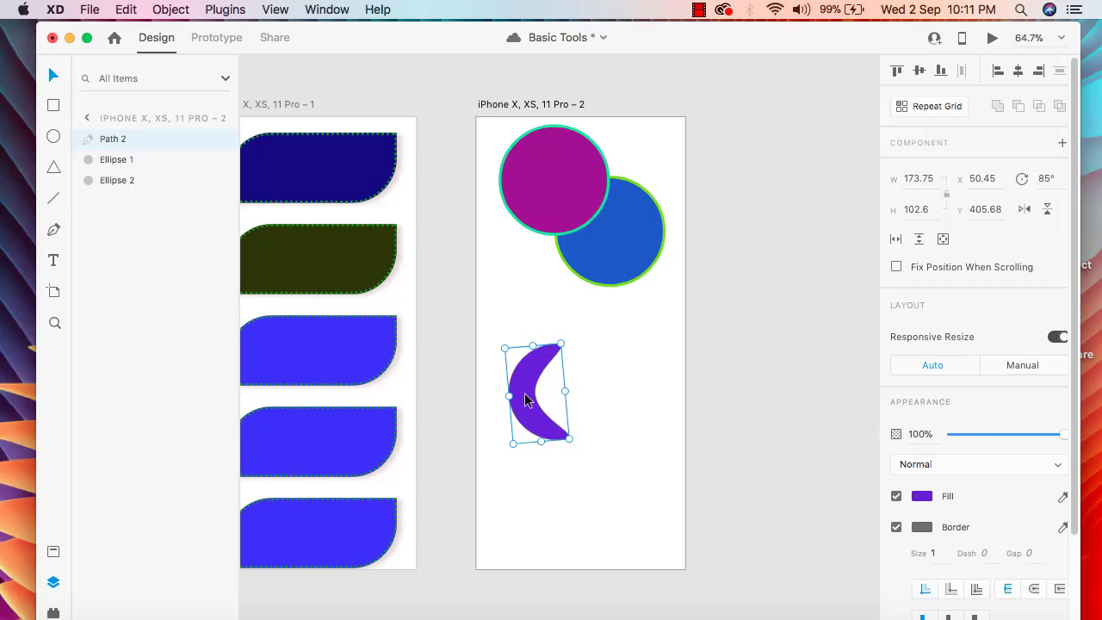
Duplicate the crescent, place the copy to its right at about X 167, Y 400, and rotate it to 265° so both face inward
key(super+d)
drag(524, 399, 590, 393)
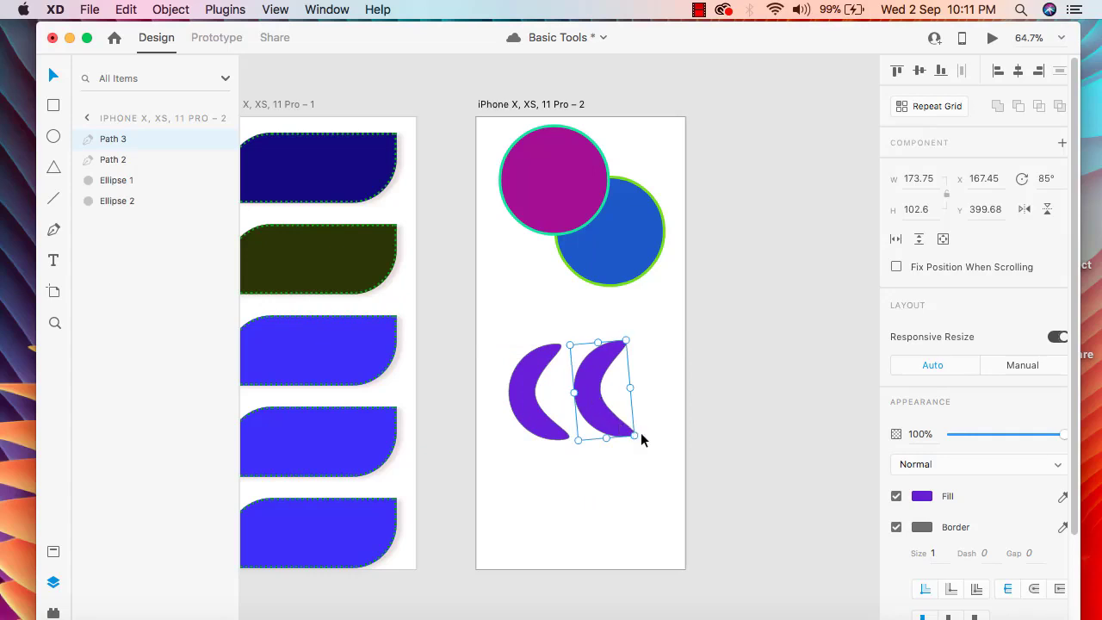
drag(641, 437, 526, 301)
click(613, 529)
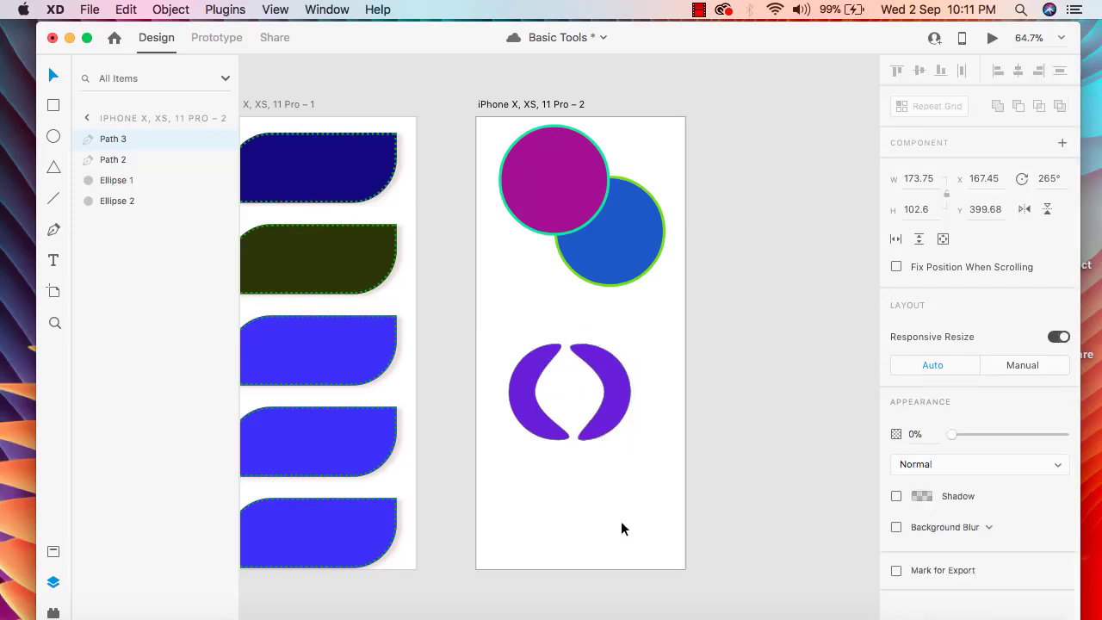
Fill the right-hand crescent with near-black #0E1004 and nudge it up to about Y 397
click(599, 417)
click(923, 497)
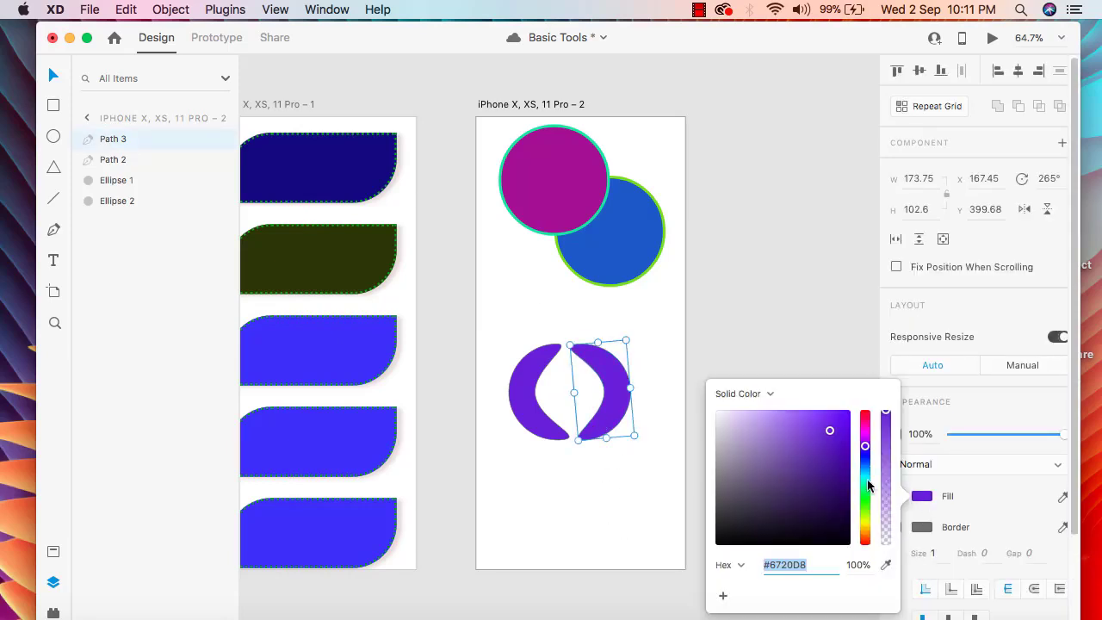
mouse_move(832, 504)
mouse_down()
mouse_move(862, 479)
mouse_move(863, 520)
mouse_up()
mouse_move(842, 478)
mouse_down()
mouse_move(837, 450)
mouse_move(821, 539)
mouse_up()
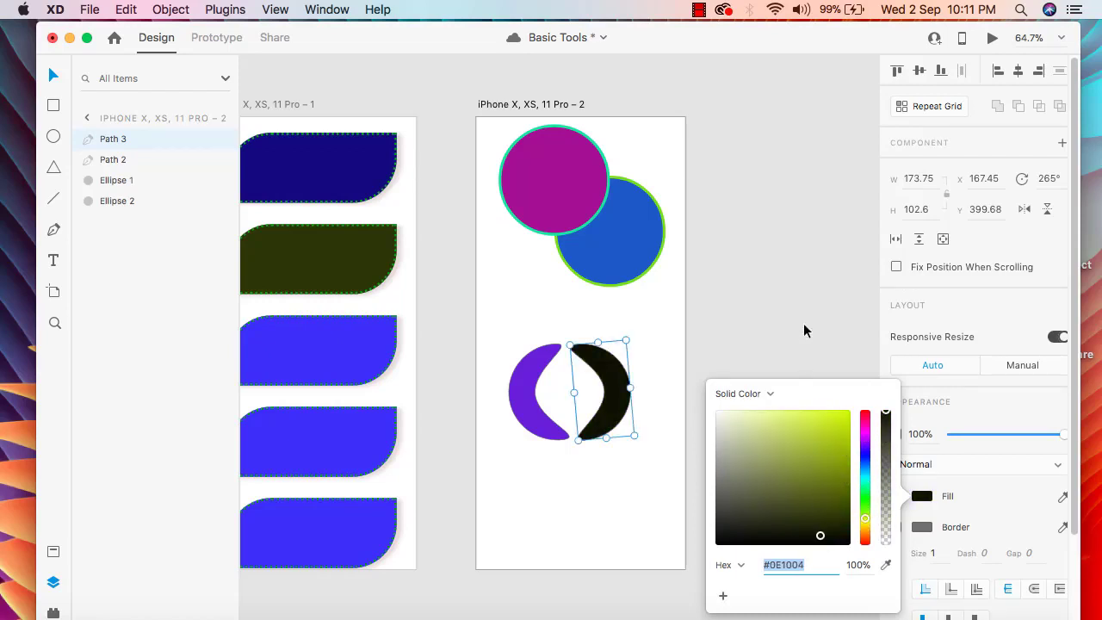
click(803, 325)
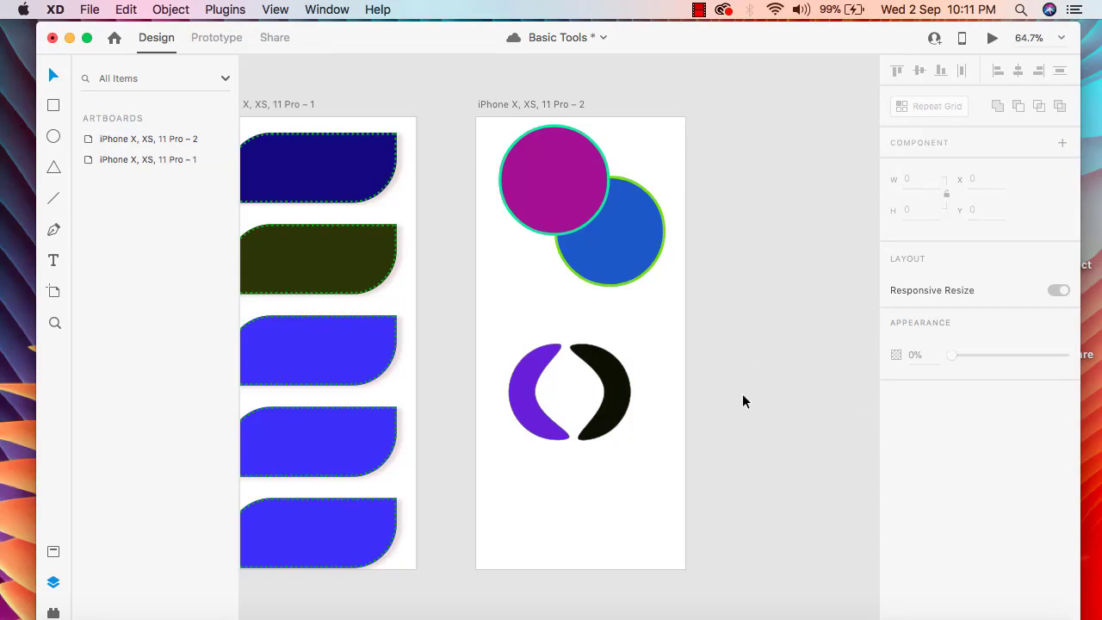
click(610, 378)
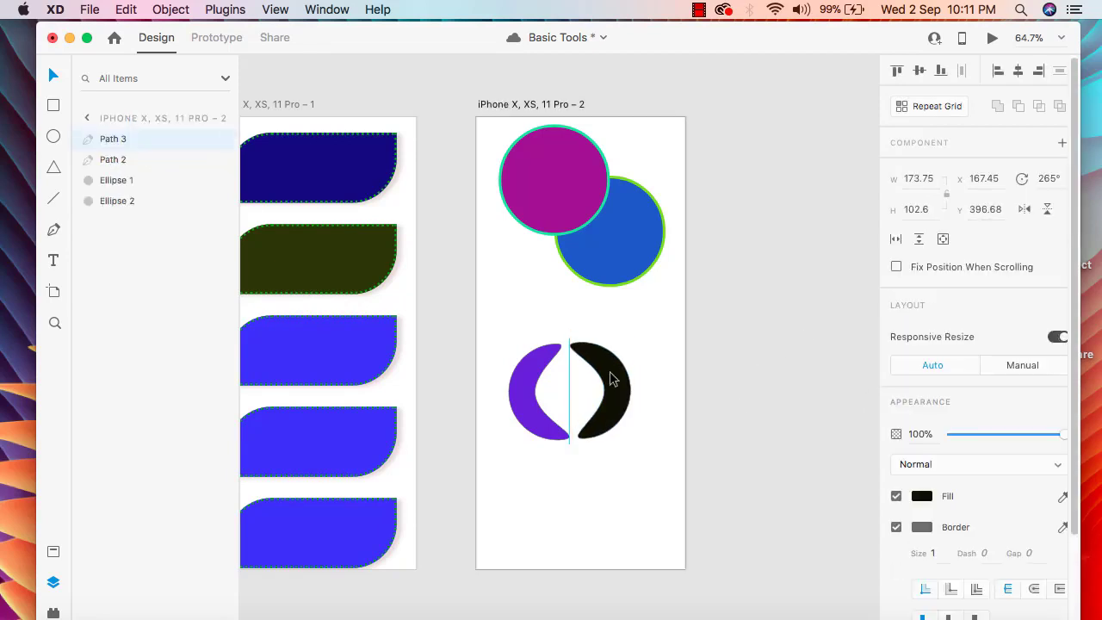
click(745, 388)
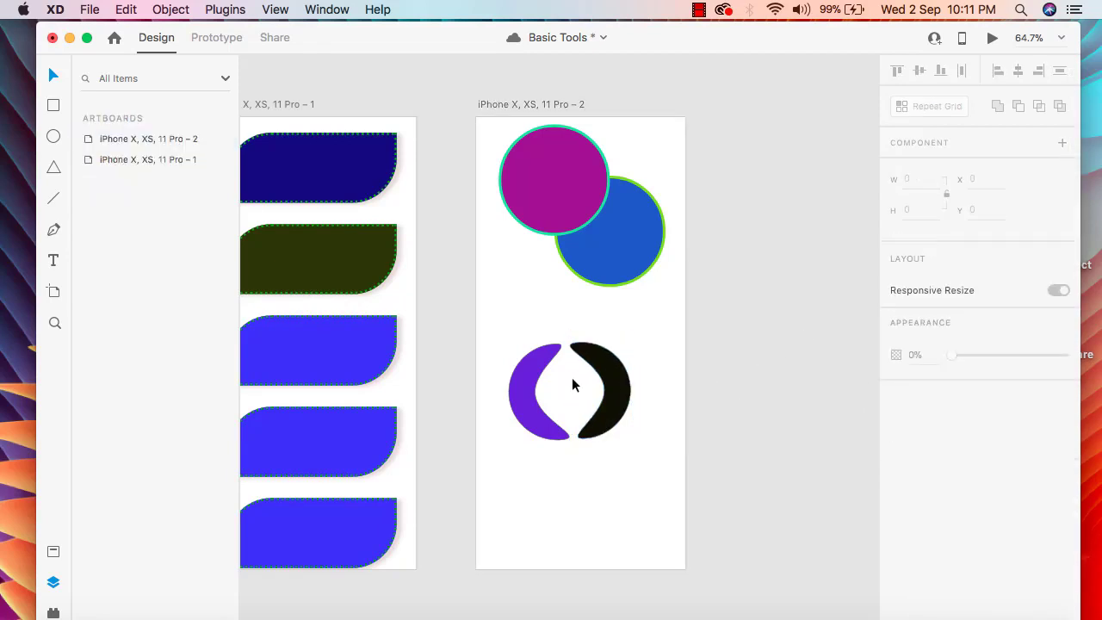
Draw a small ellipse about 48 × 50 between the two crescents at about X 140, Y 471, and fill it dark blue
click(68, 135)
drag(553, 380, 579, 407)
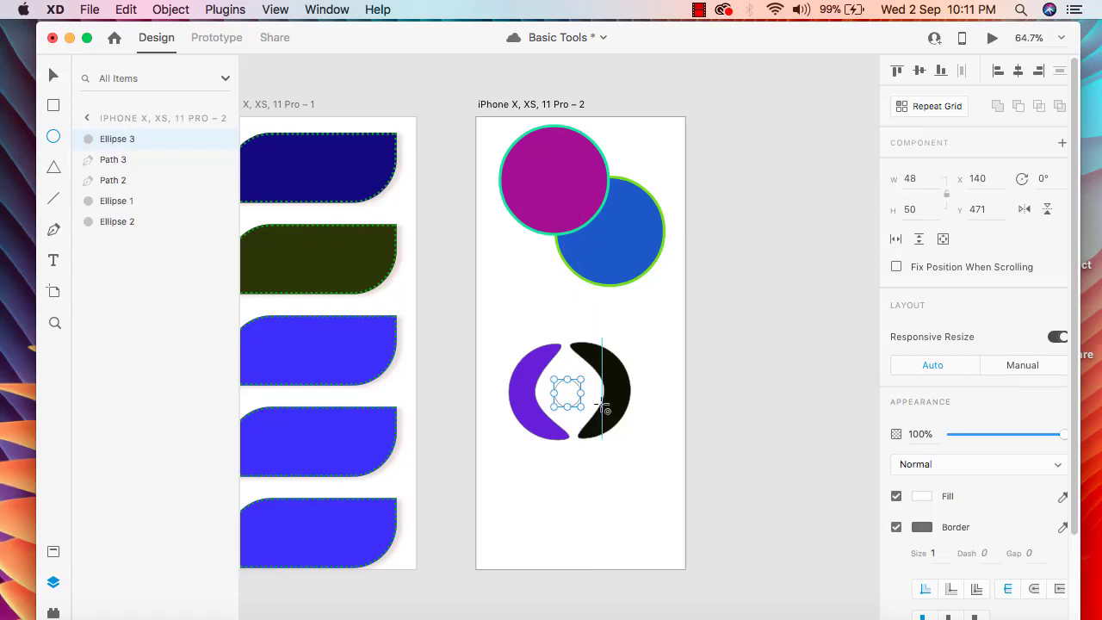
key(v)
click(922, 497)
click(865, 456)
click(808, 433)
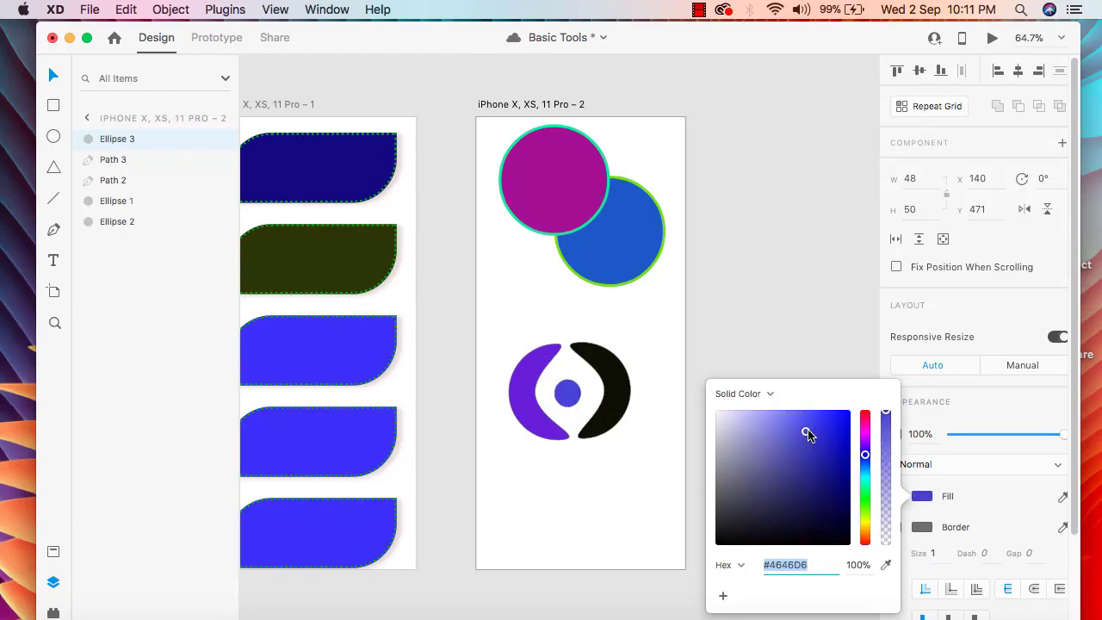
drag(808, 434, 825, 470)
click(853, 245)
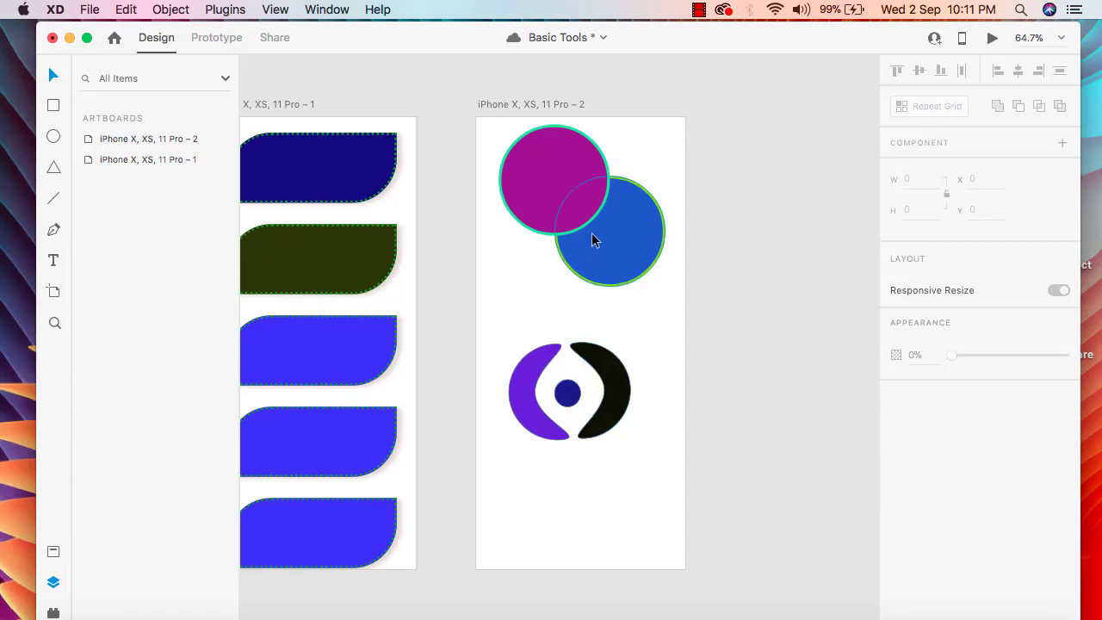
Draw an ellipse about 118 × 120 below the crescents at about X 70, Y 633, and fill it with #01608B
click(54, 136)
drag(516, 471, 585, 539)
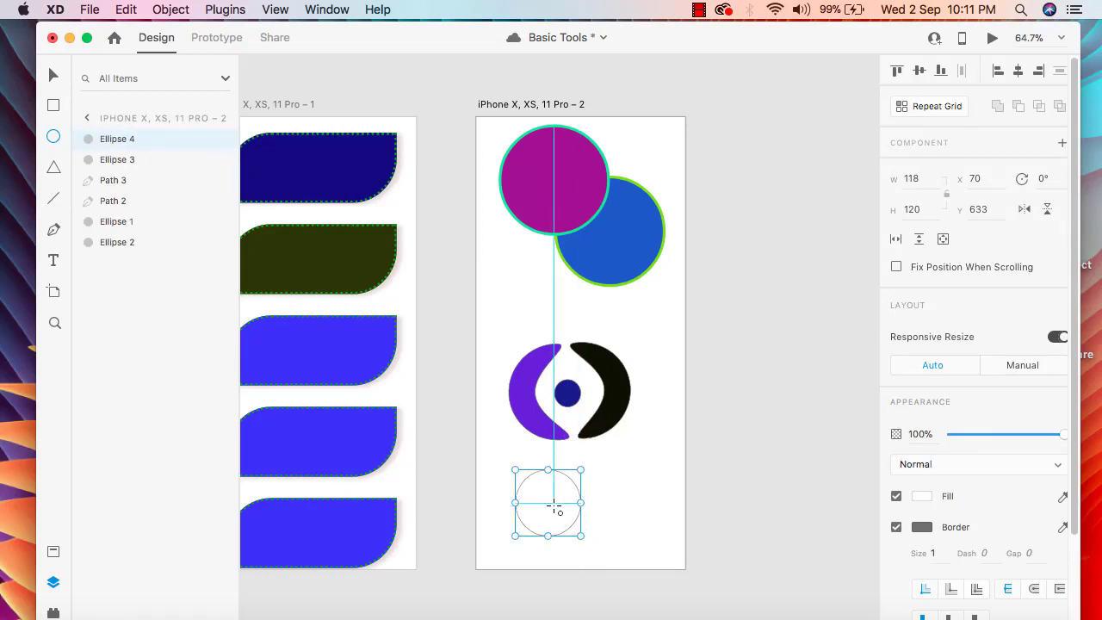
key(v)
click(922, 497)
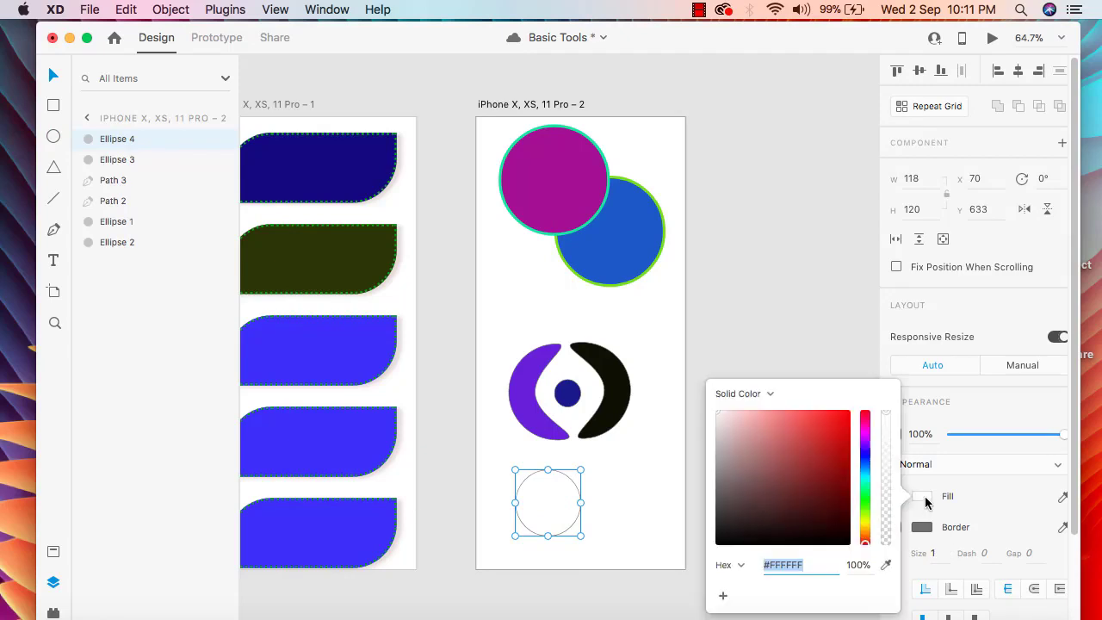
click(849, 474)
click(865, 445)
drag(861, 441, 864, 466)
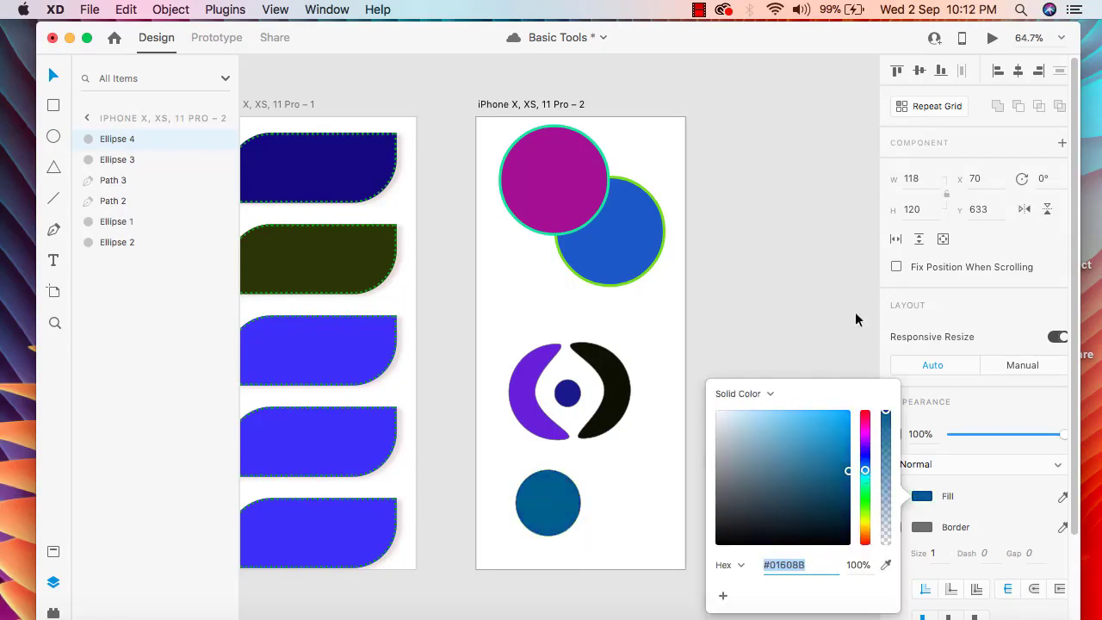
click(628, 606)
Edit the lower blue ellipse's path and pull its right anchor point out to about X 330, Y 676
click(558, 515)
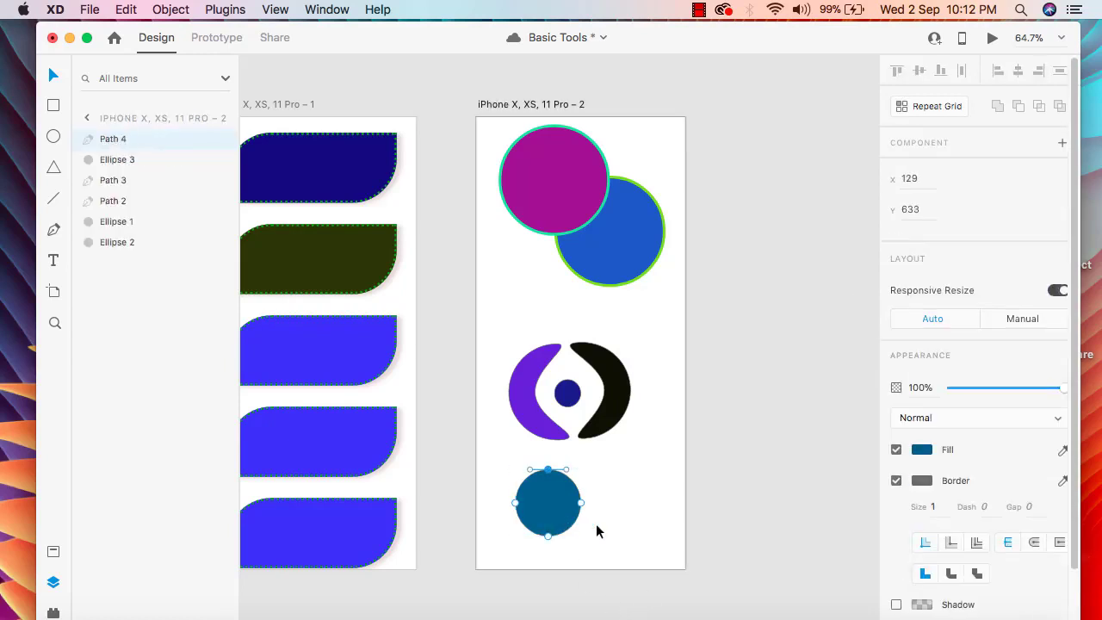
click(597, 527)
click(558, 505)
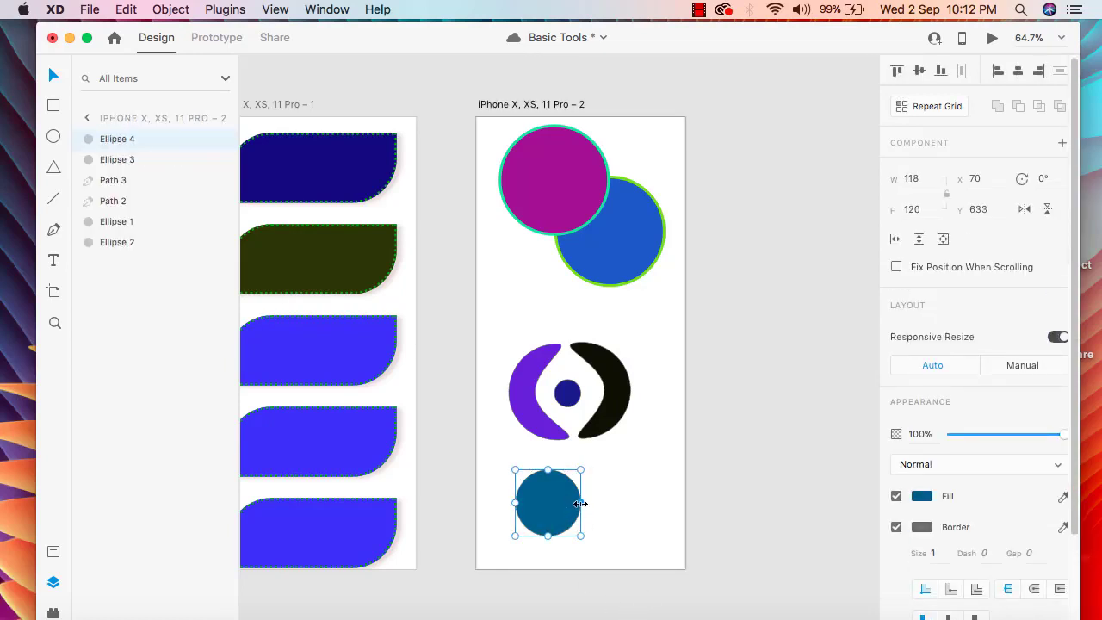
double_click(581, 504)
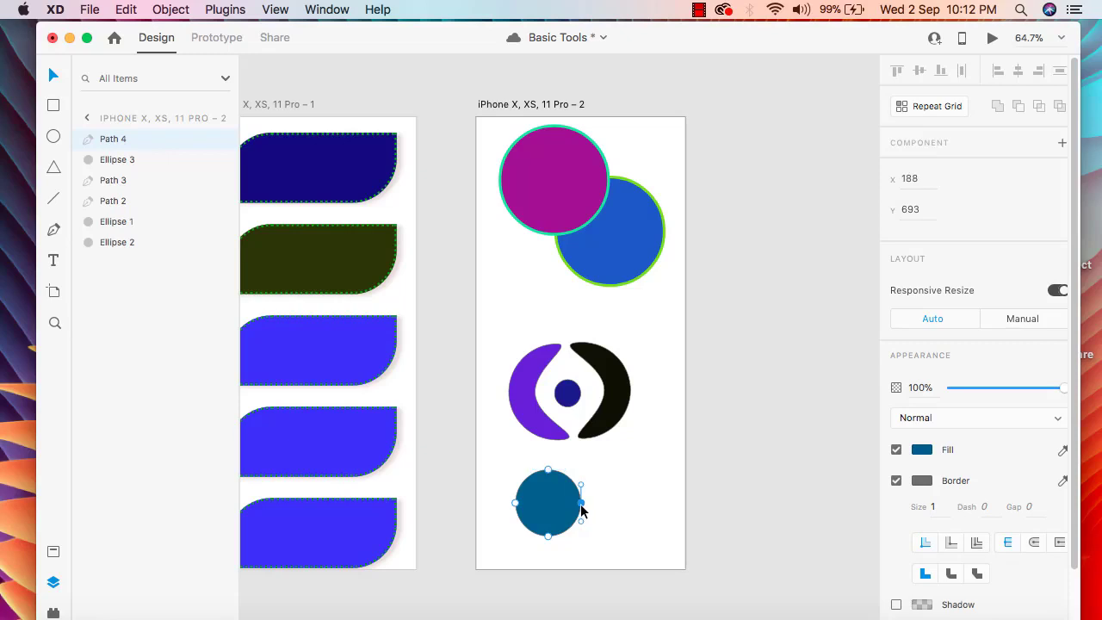
drag(582, 506, 660, 494)
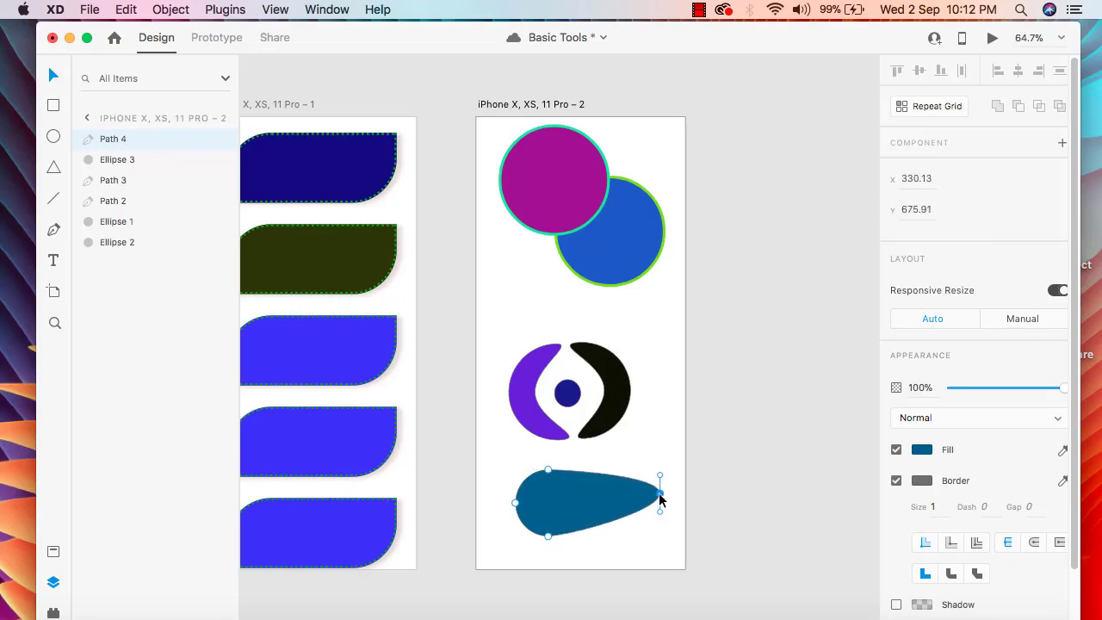
Add an anchor point on the blue path's lower edge and pull it inward to about X 129, Y 676, forming a hook
click(590, 528)
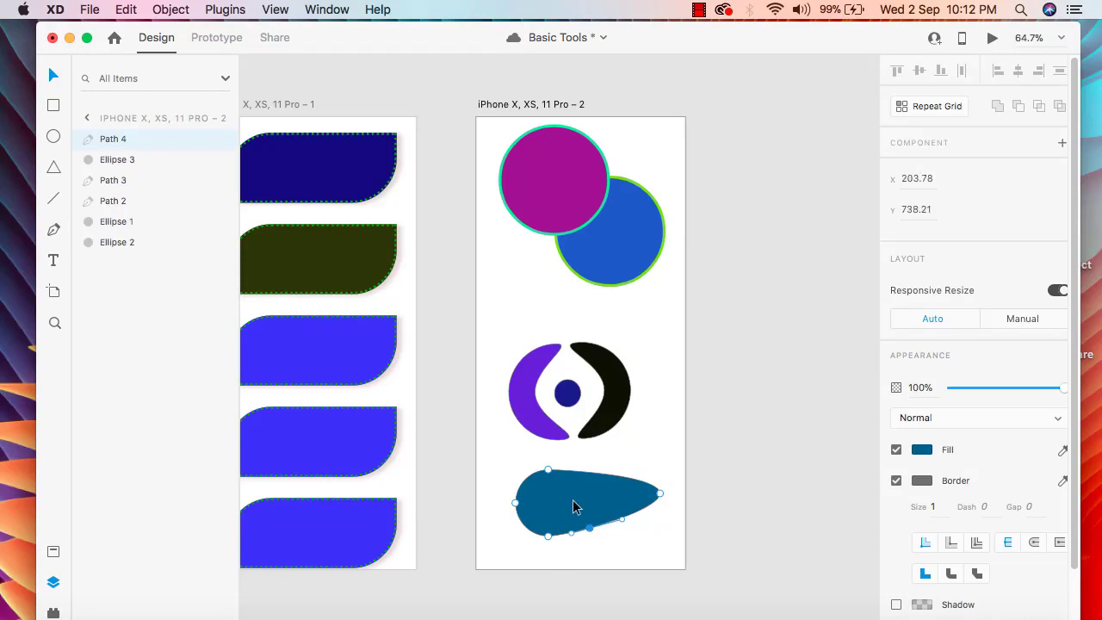
drag(590, 534, 549, 494)
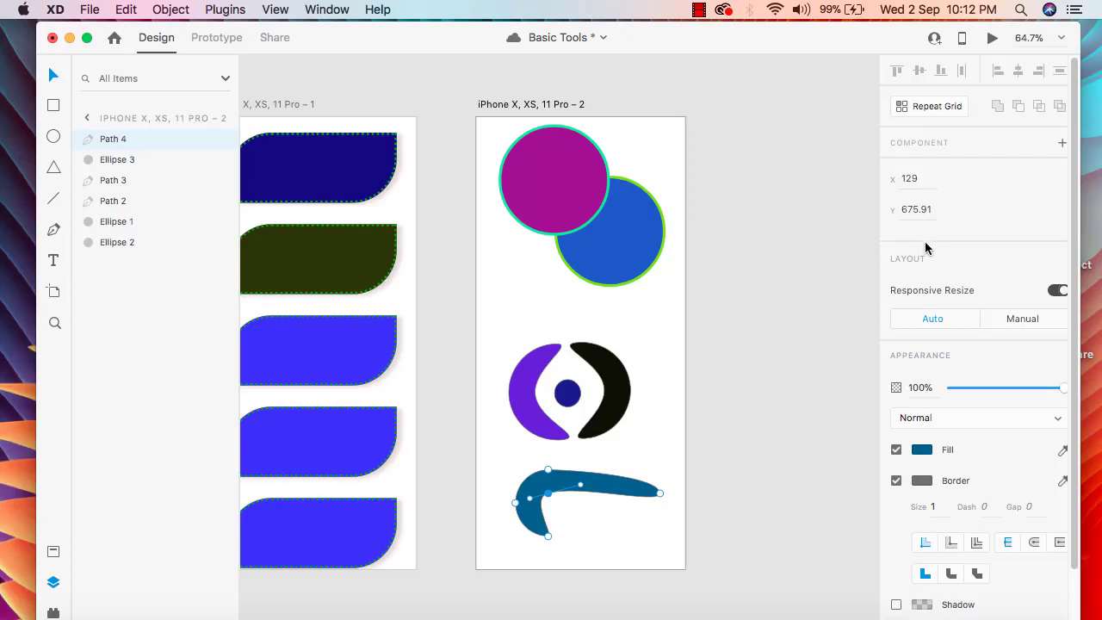
click(603, 515)
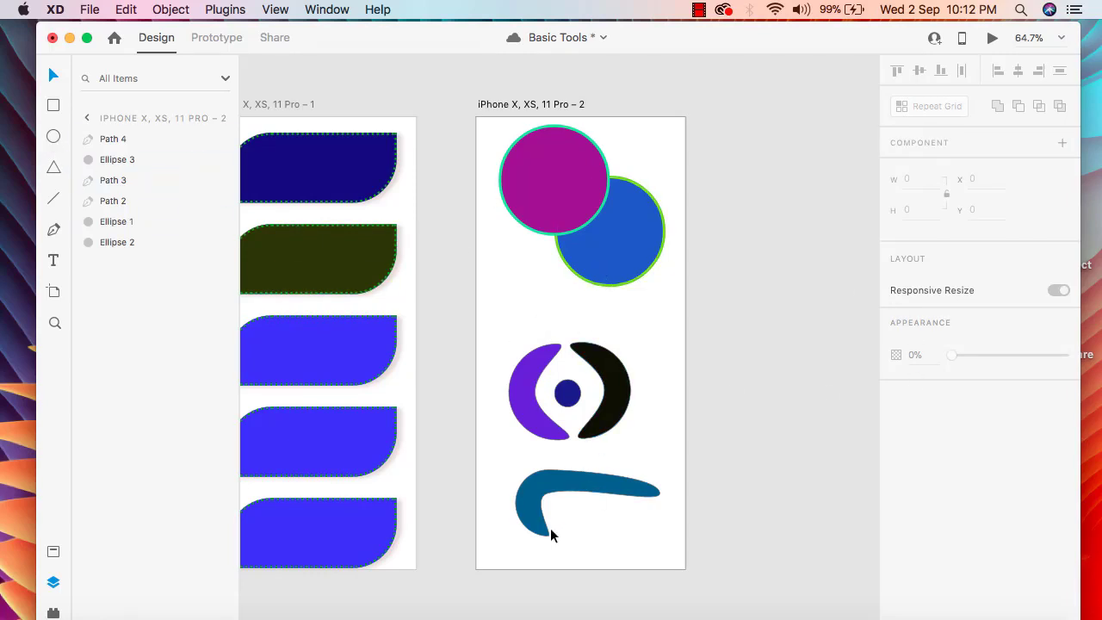
Place the blue hook shape at about X 75, Y 587 with a 29° rotation, and save the document
click(551, 491)
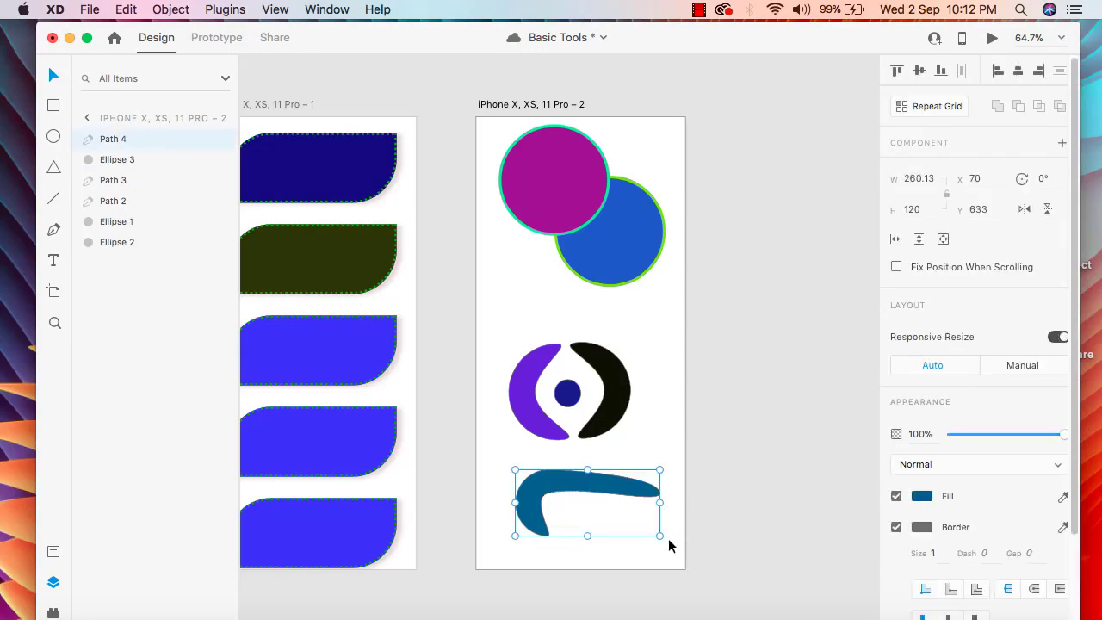
drag(667, 537, 639, 570)
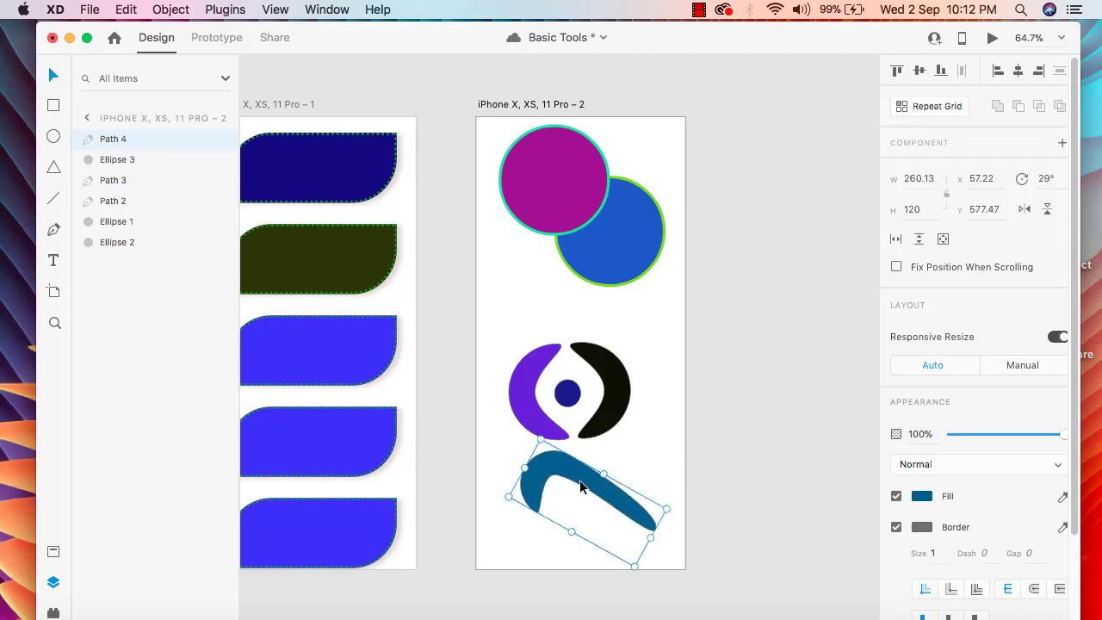
drag(581, 487, 591, 492)
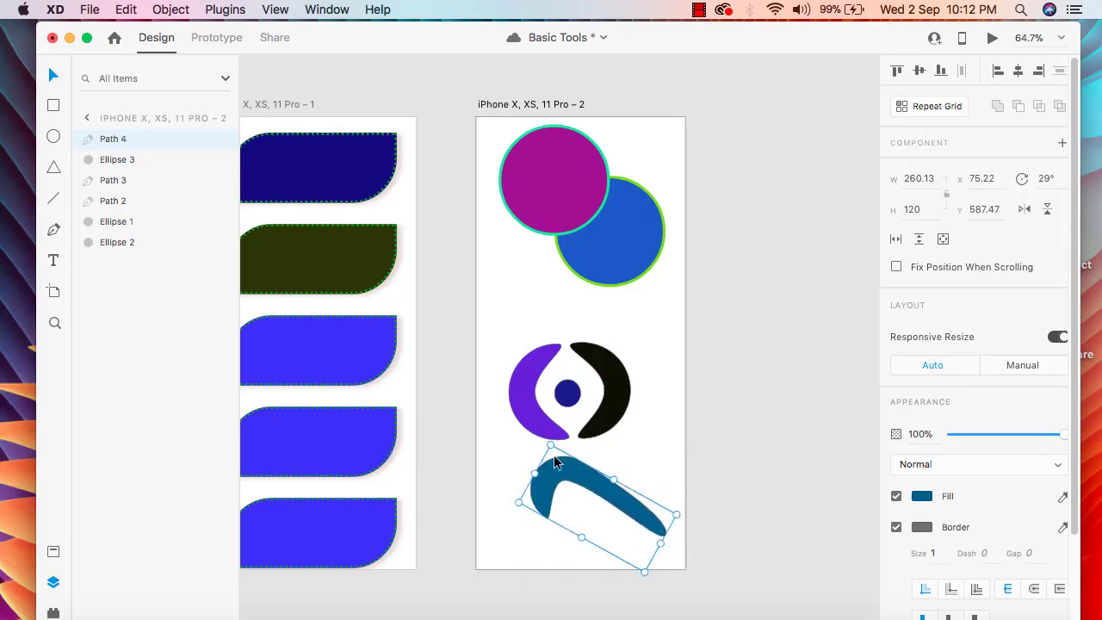
click(636, 411)
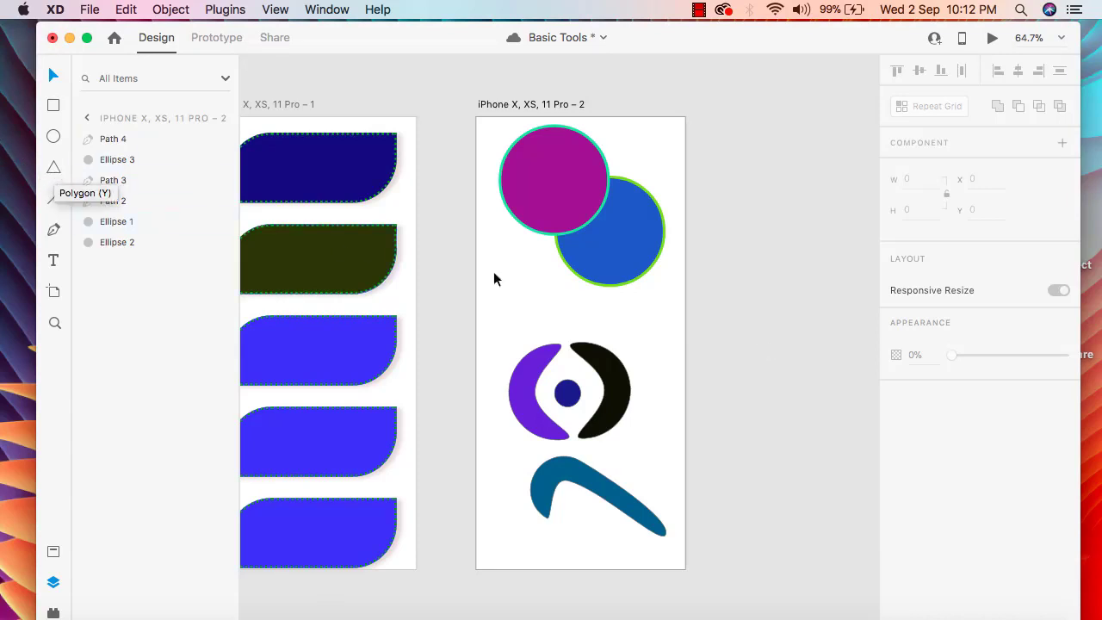
key(super+s)
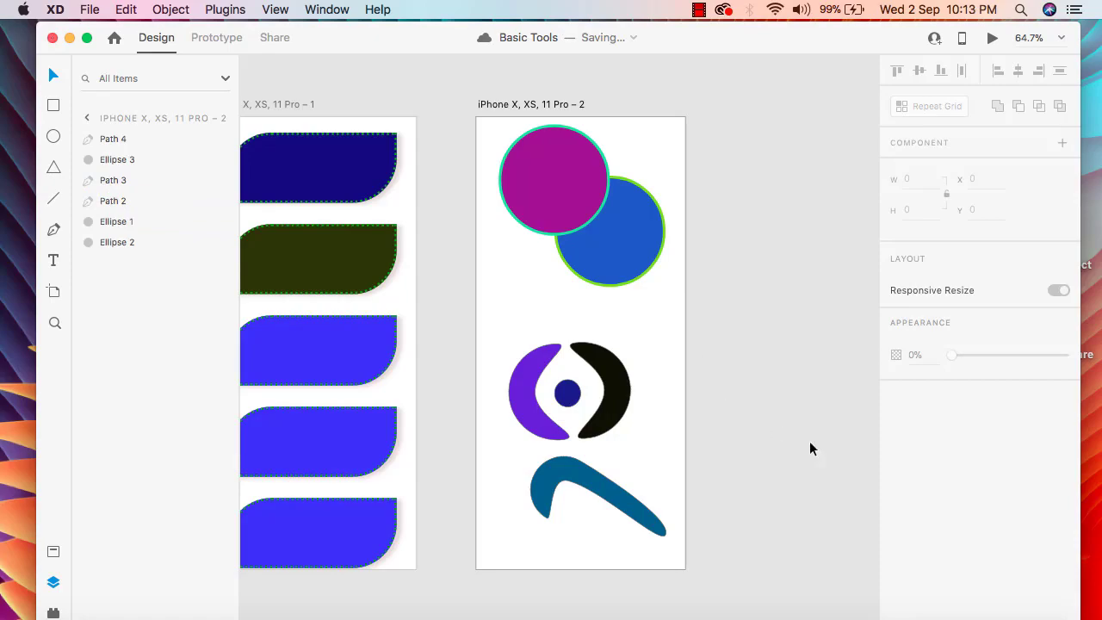